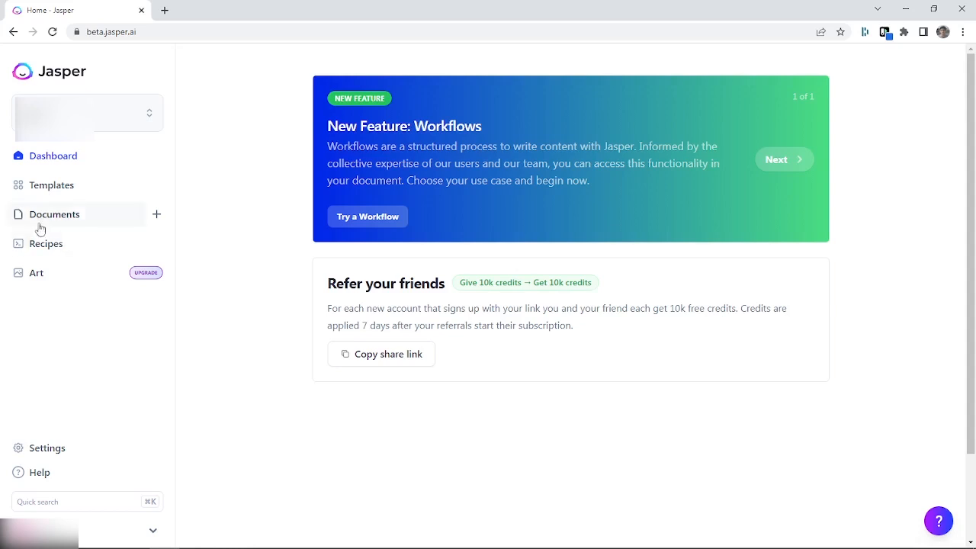
Open the Documents template from the template library and start a new document with the Blog post starter
{"action": "left_click", "coordinate": [62, 196]}
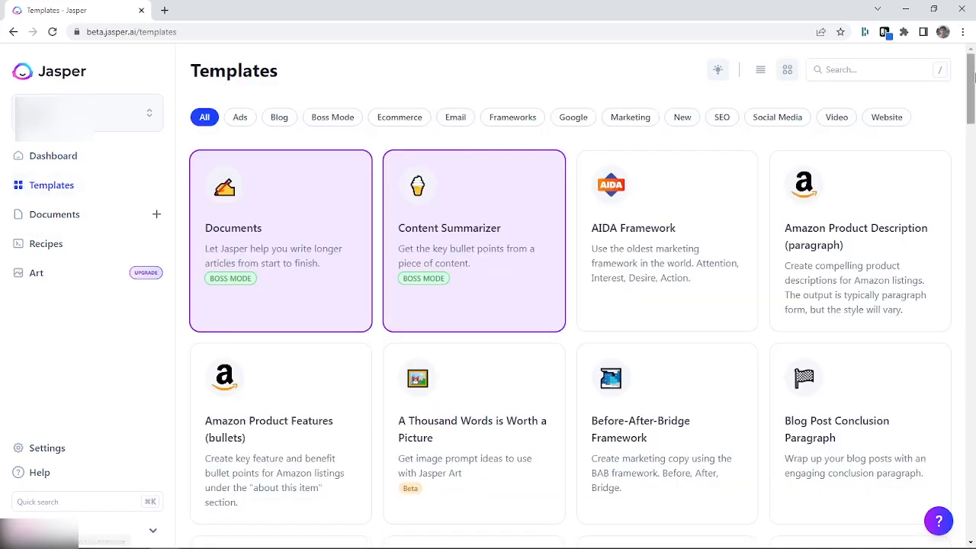
{"action": "mouse_move", "coordinate": [974, 73]}
{"action": "left_mouse_down"}
{"action": "mouse_move", "coordinate": [974, 236]}
{"action": "mouse_move", "coordinate": [974, 72]}
{"action": "left_mouse_up"}
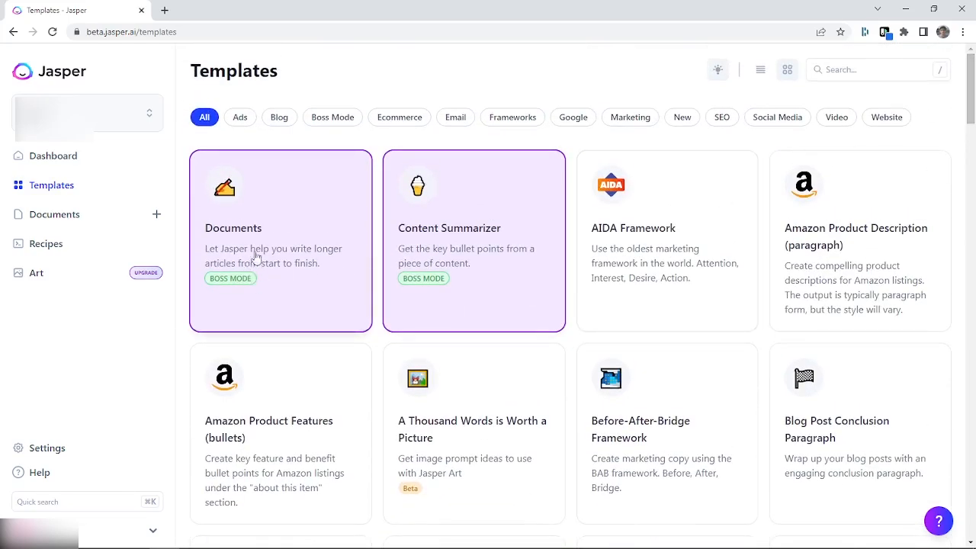
{"action": "left_click", "coordinate": [274, 205]}
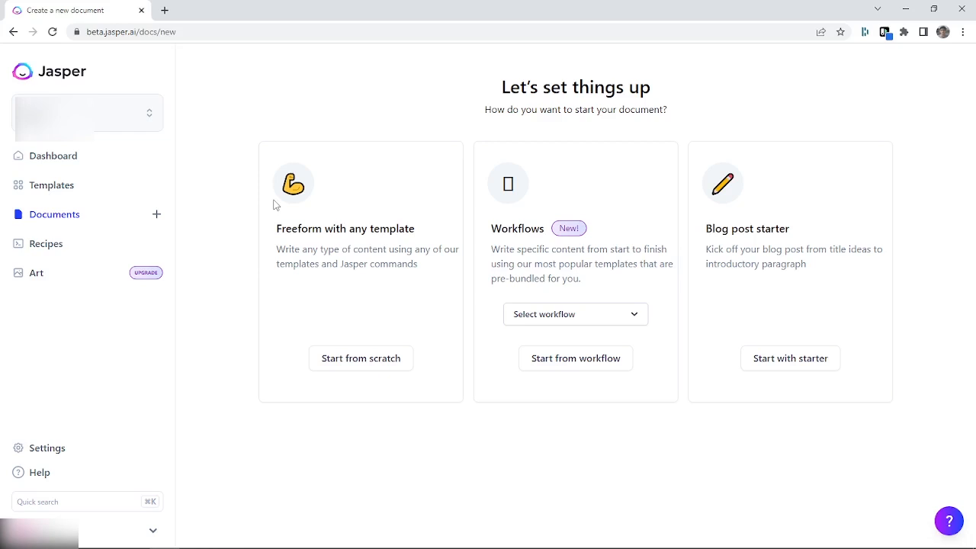
{"action": "left_click", "coordinate": [813, 364]}
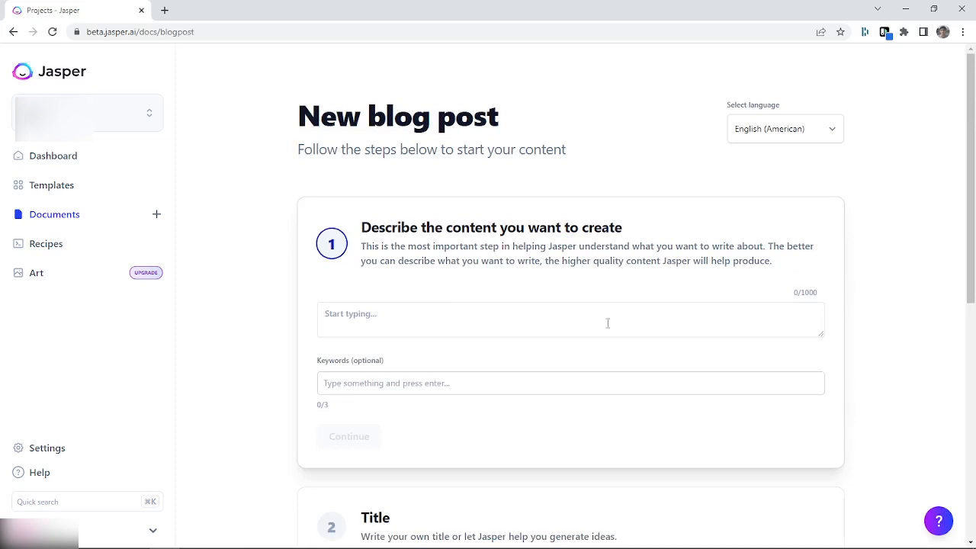
Describe the blog post content as "On-Page SEO", copy that text into the keywords, and continue to the title stage
{"action": "left_click", "coordinate": [410, 319]}
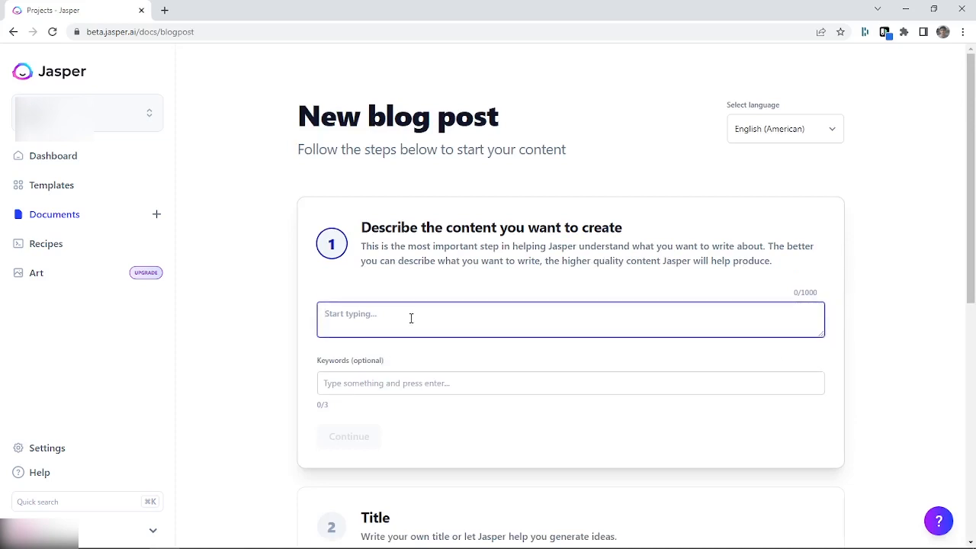
{"action": "type", "text": "On-"}
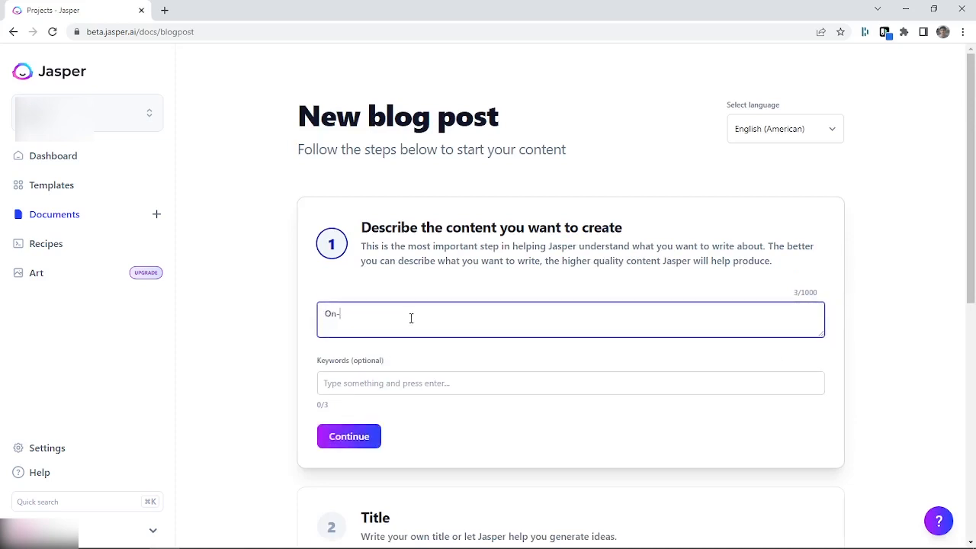
{"action": "type", "text": "Page SEO"}
{"action": "key", "text": "ctrl+a"}
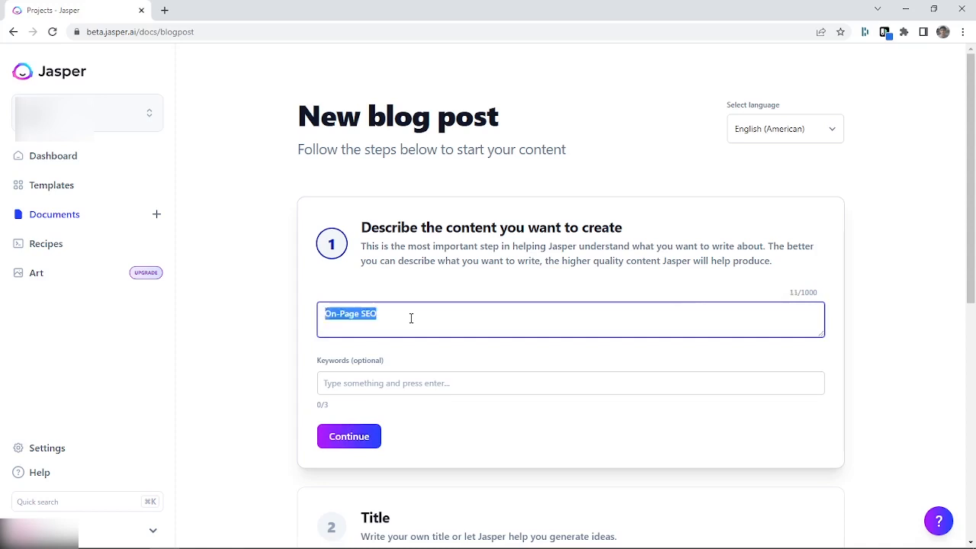
{"action": "key", "text": "ctrl+c"}
{"action": "left_click", "coordinate": [403, 384]}
{"action": "key", "text": "ctrl+v"}
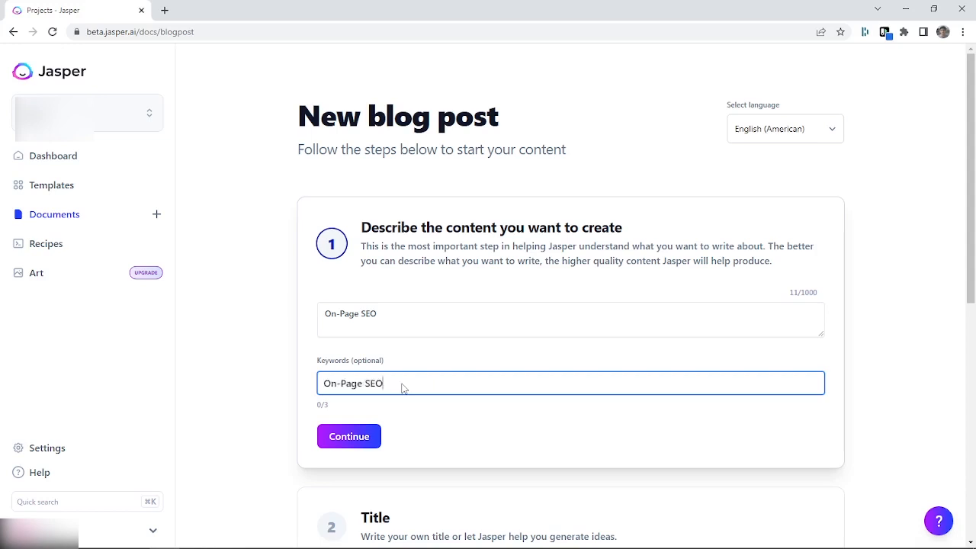
{"action": "left_click", "coordinate": [366, 450]}
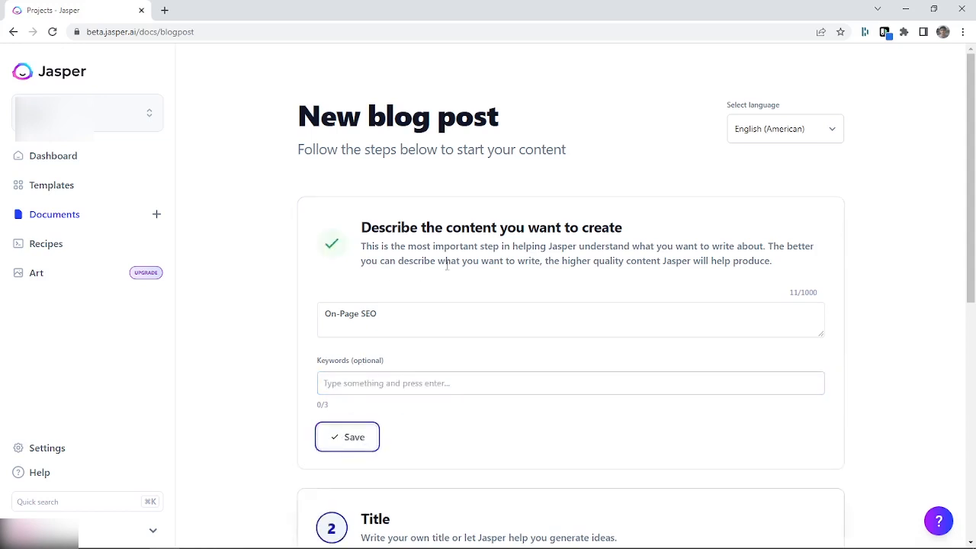
Generate three title ideas and use "10 Tips to Optimize Your On-Page SEO" as the title
{"action": "scroll", "coordinate": [457, 229], "scroll_direction": "down", "scroll_amount": 2}
{"action": "scroll", "coordinate": [539, 268], "scroll_direction": "down", "scroll_amount": 2}
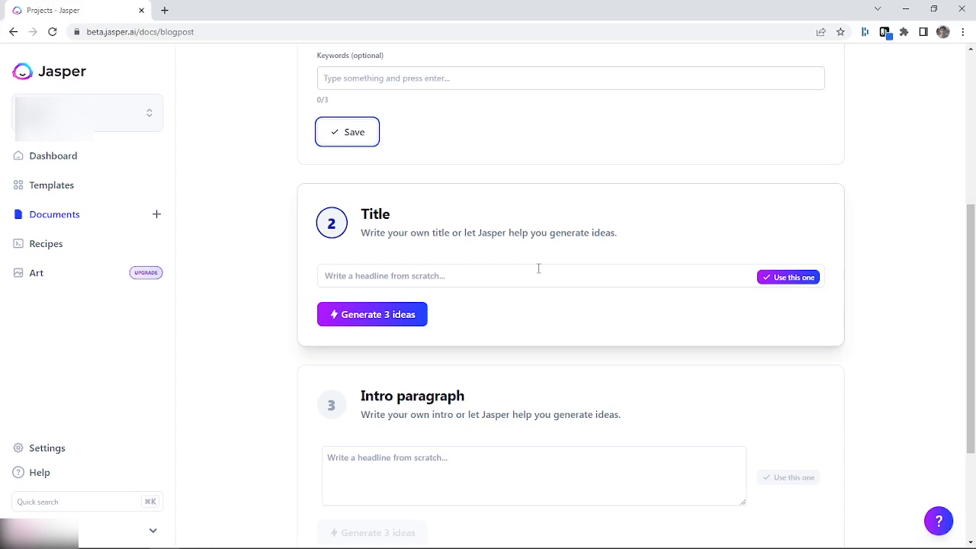
{"action": "left_click", "coordinate": [395, 324]}
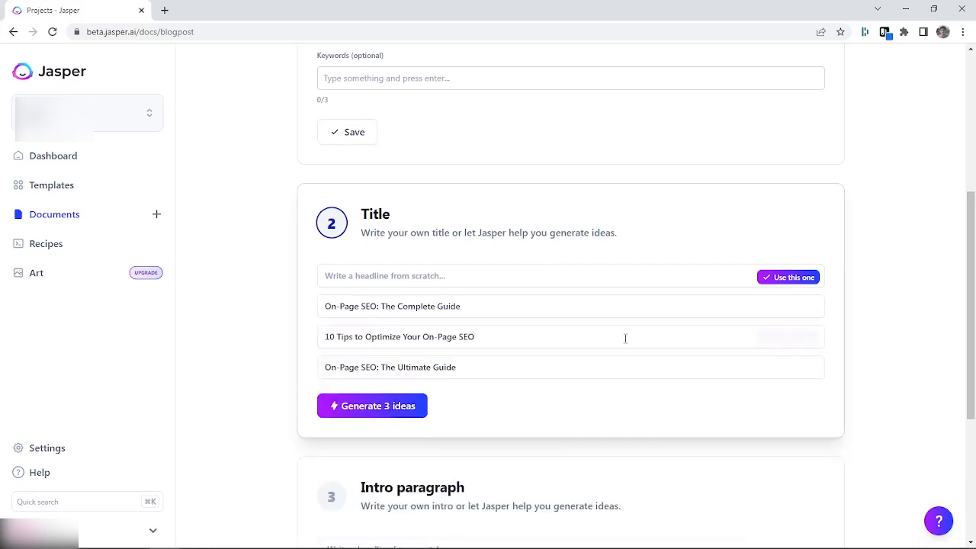
{"action": "left_click", "coordinate": [776, 339]}
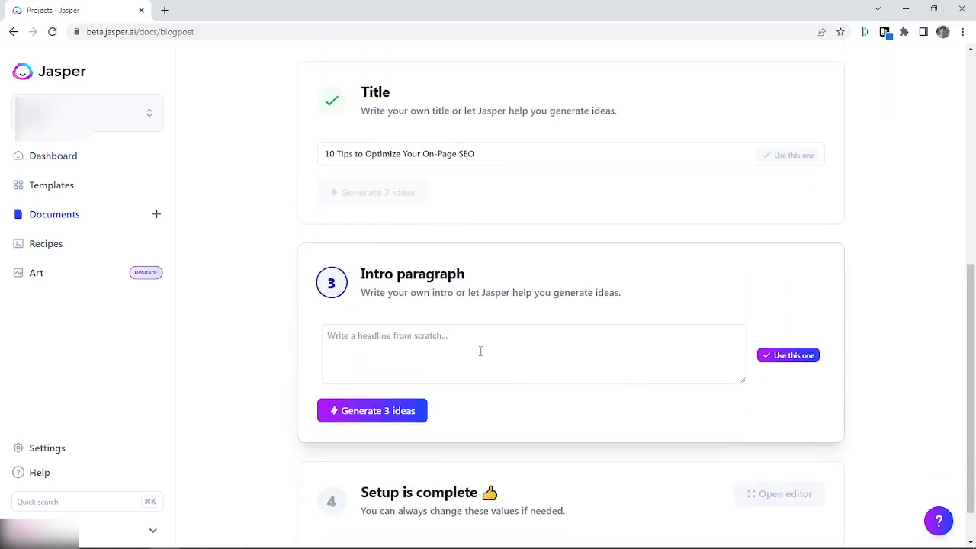
Generate three intro paragraph ideas and use the one beginning "Do you want to rank higher in Google search results?"
{"action": "left_click", "coordinate": [479, 347]}
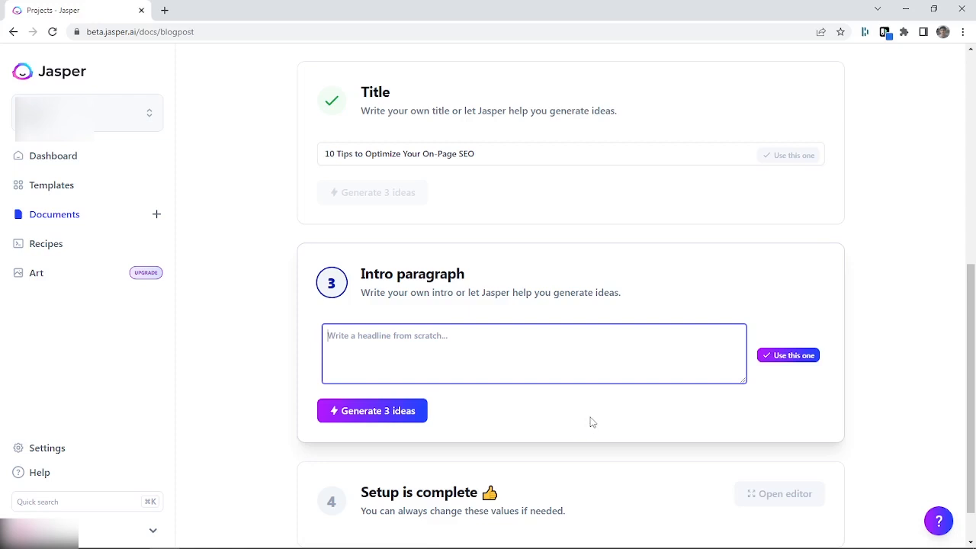
{"action": "left_click", "coordinate": [407, 415]}
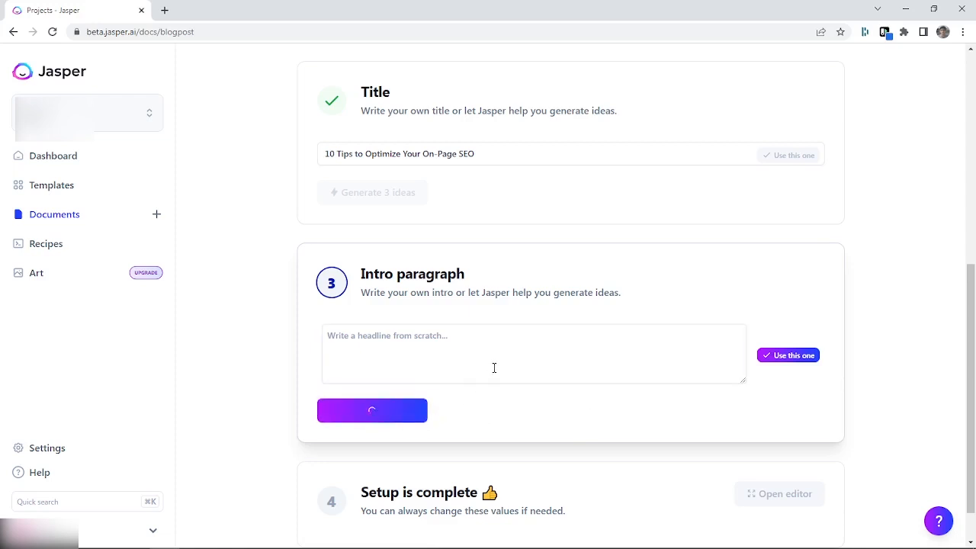
{"action": "scroll", "coordinate": [460, 335], "scroll_direction": "down", "scroll_amount": 2}
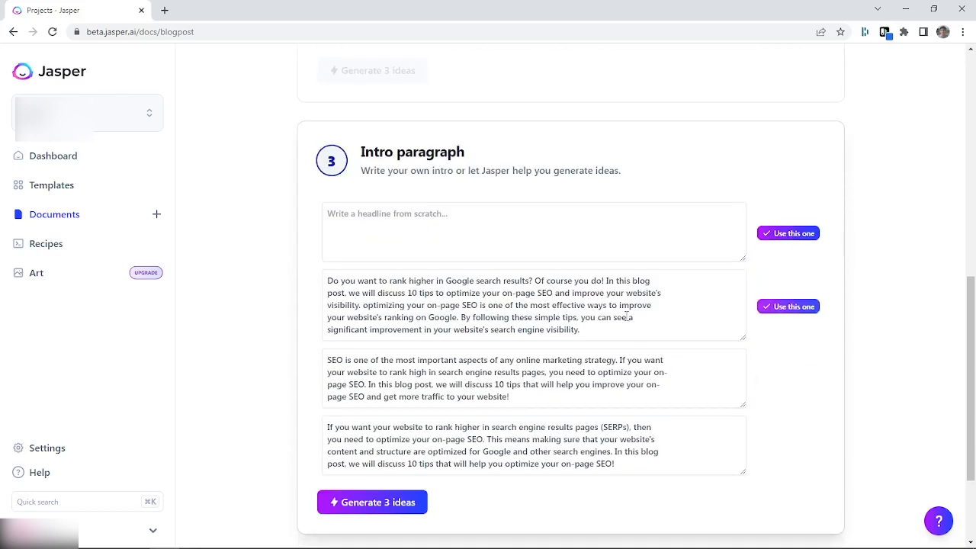
{"action": "left_click", "coordinate": [590, 316]}
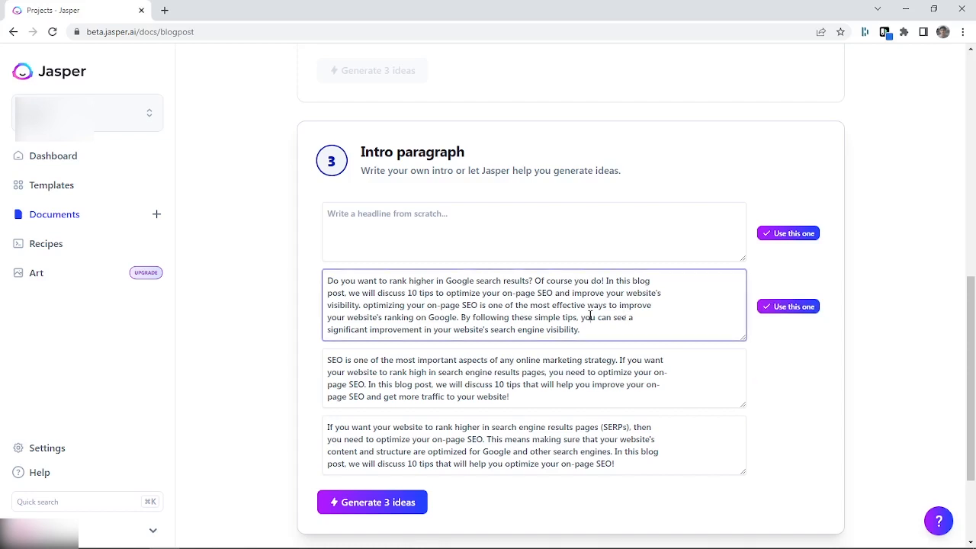
{"action": "left_click", "coordinate": [797, 308]}
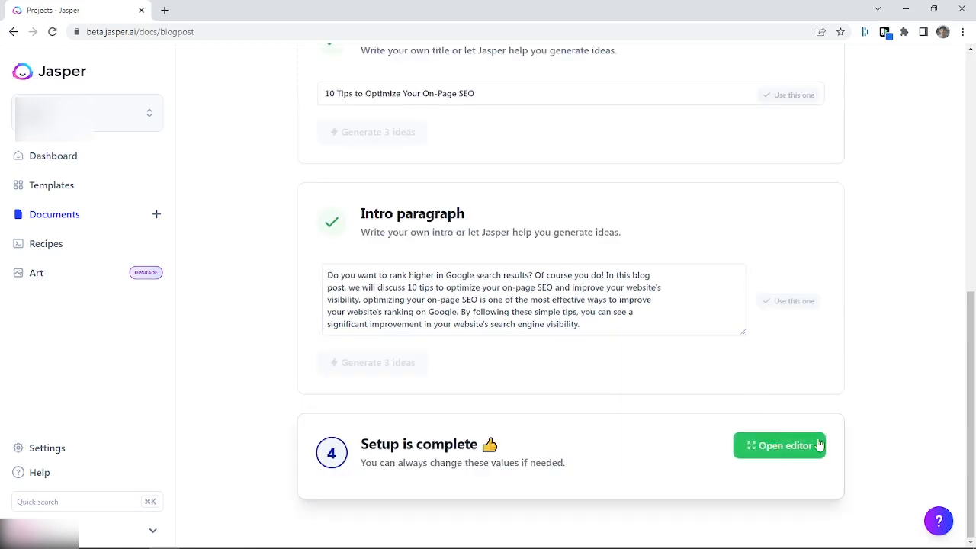
Review the completed blog post setup and open the post in the document editor
{"action": "scroll", "coordinate": [572, 374], "scroll_direction": "up", "scroll_amount": 5}
{"action": "scroll", "coordinate": [574, 372], "scroll_direction": "up", "scroll_amount": 1}
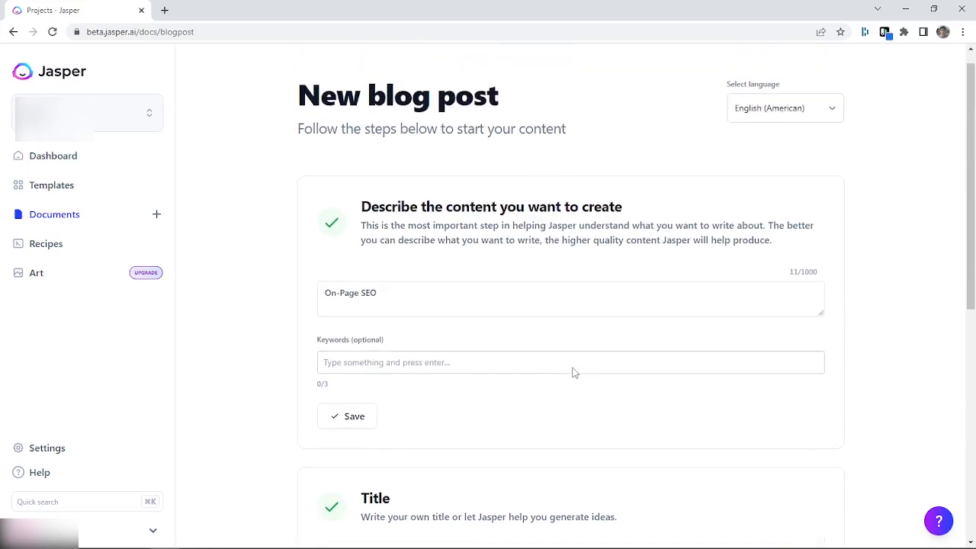
{"action": "scroll", "coordinate": [574, 372], "scroll_direction": "down", "scroll_amount": 6}
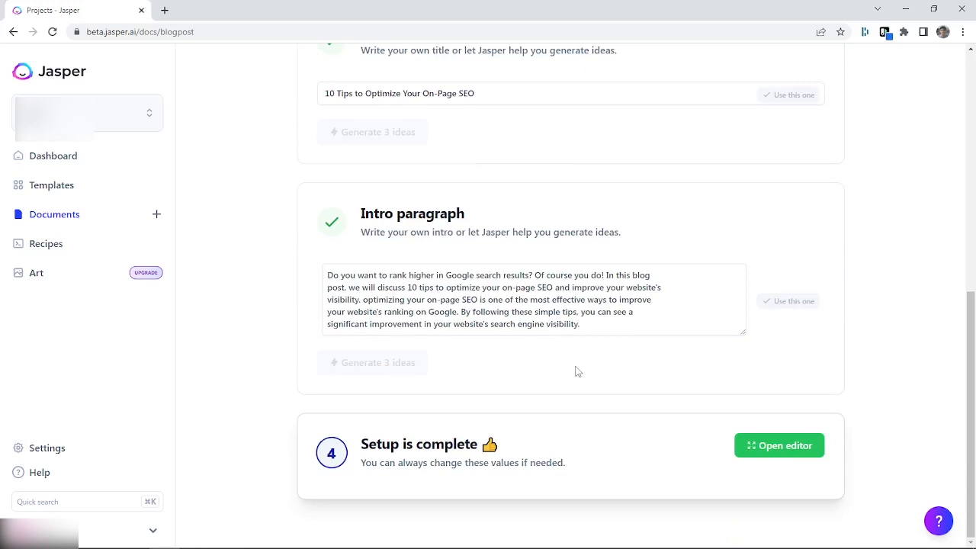
{"action": "left_click", "coordinate": [784, 456]}
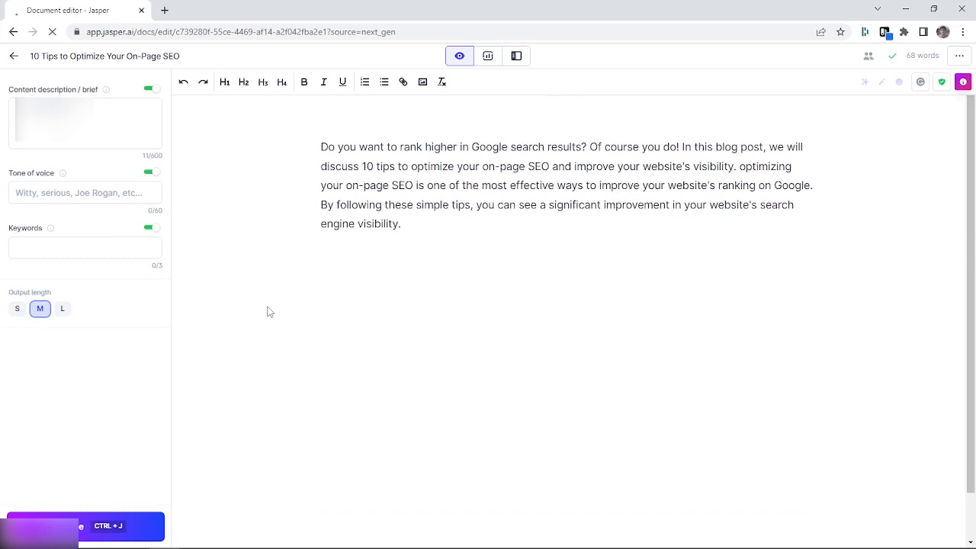
Add an empty line below the intro paragraph and highlight the paragraph's text to review it
{"action": "left_click", "coordinate": [448, 229]}
{"action": "key", "text": "Return"}
{"action": "left_click_drag", "start_coordinate": [399, 223], "coordinate": [318, 144]}
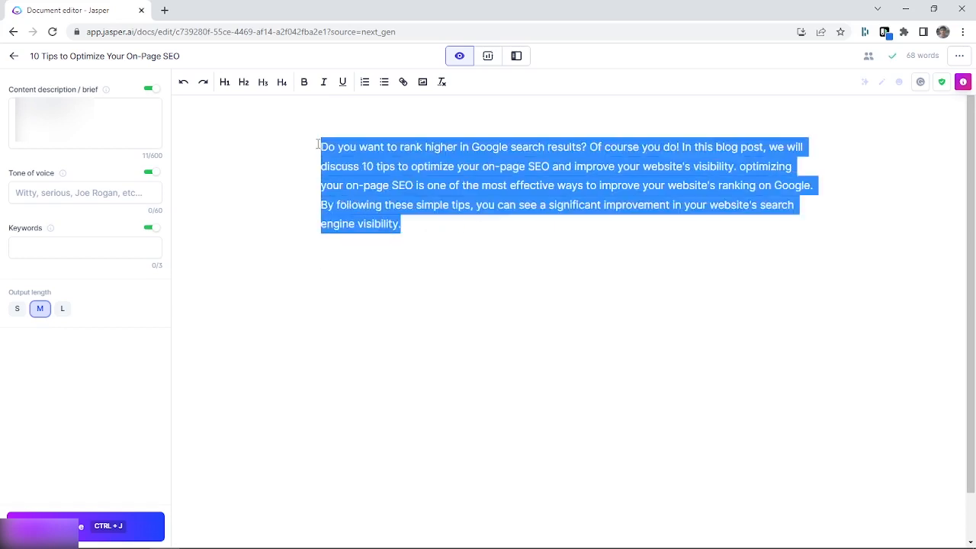
{"action": "left_click", "coordinate": [422, 225]}
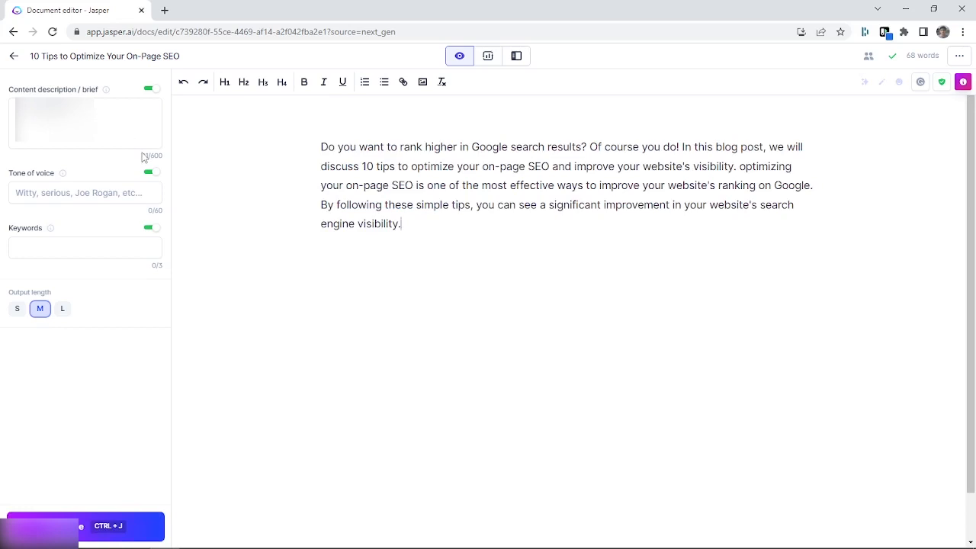
{"action": "left_click_drag", "start_coordinate": [142, 157], "coordinate": [165, 159]}
{"action": "triple_click", "coordinate": [96, 111]}
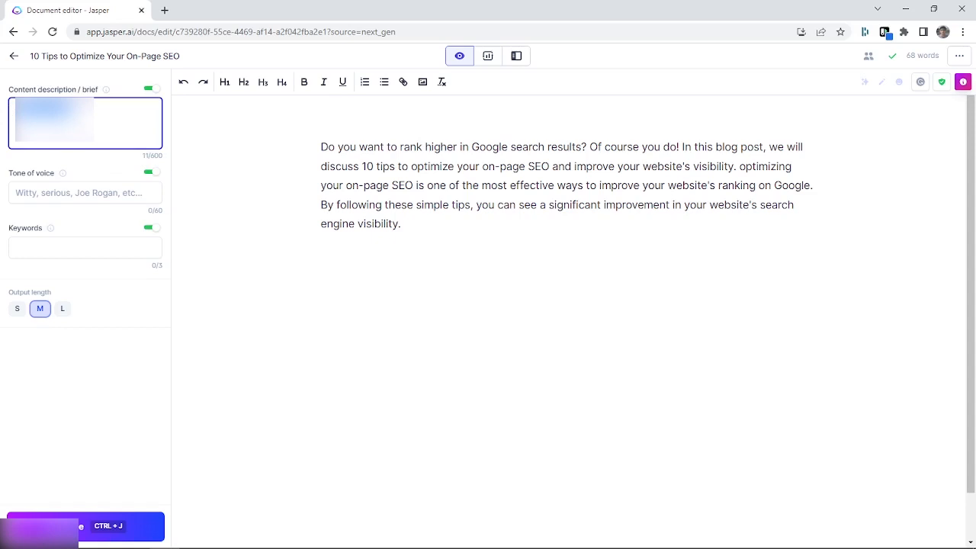
{"action": "left_click", "coordinate": [70, 110]}
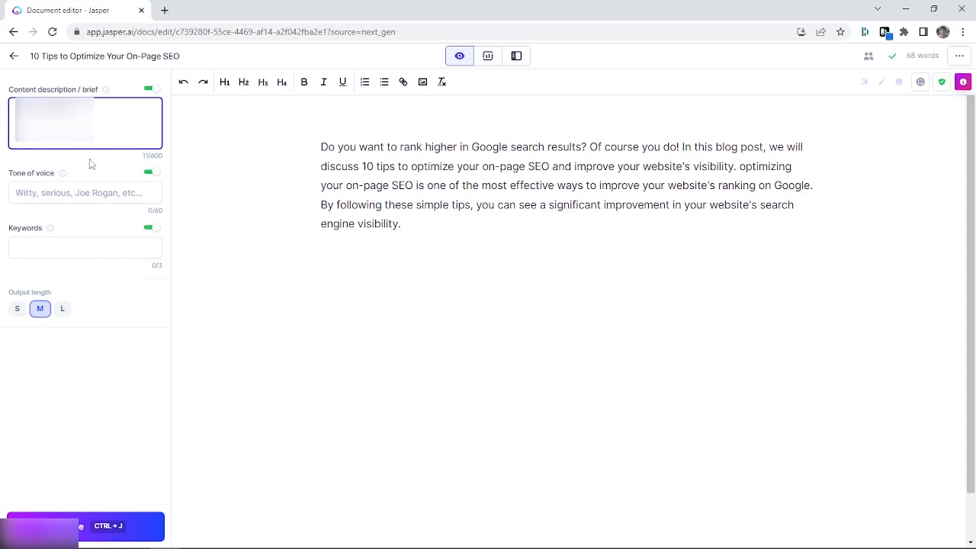
{"action": "left_click_drag", "start_coordinate": [98, 111], "coordinate": [16, 111]}
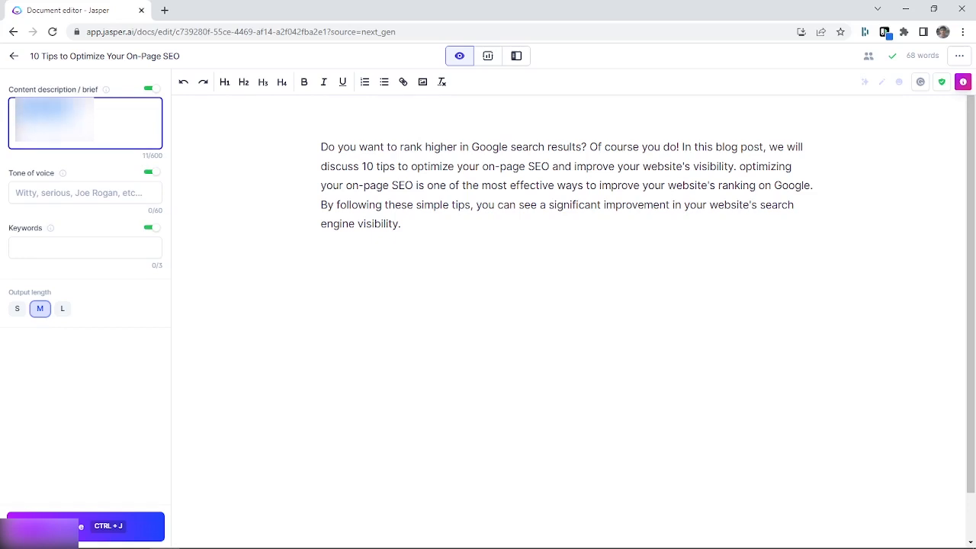
{"action": "left_click", "coordinate": [52, 136]}
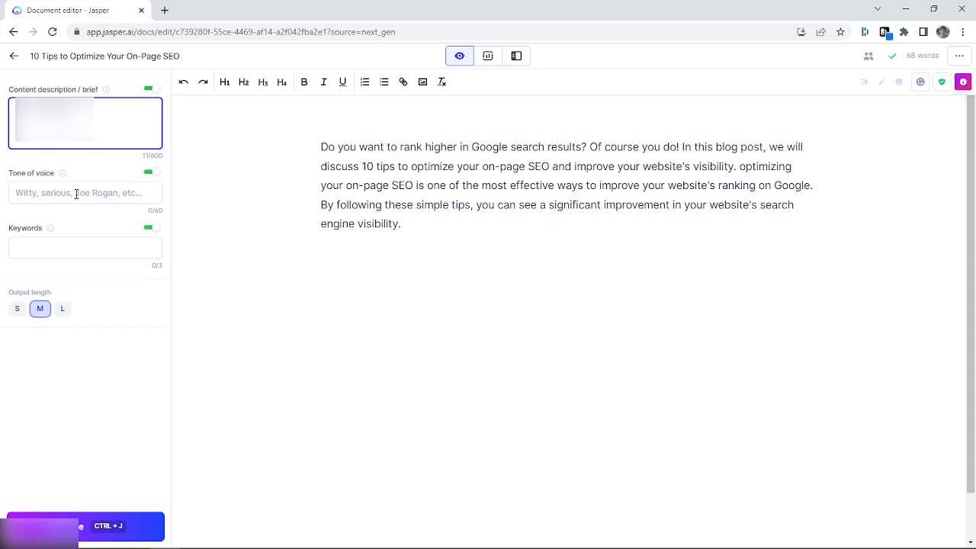
Add the keywords "On-Page SEO", "internal links" and "alt text" to the document
{"action": "left_click", "coordinate": [87, 249]}
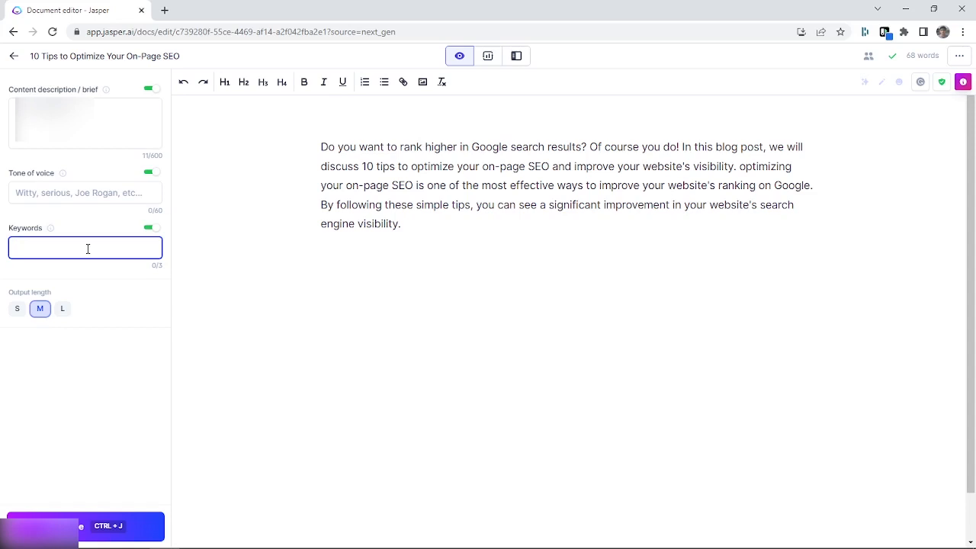
{"action": "type", "text": "On-Page SEO"}
{"action": "key", "text": "Return"}
{"action": "type", "text": "internal links"}
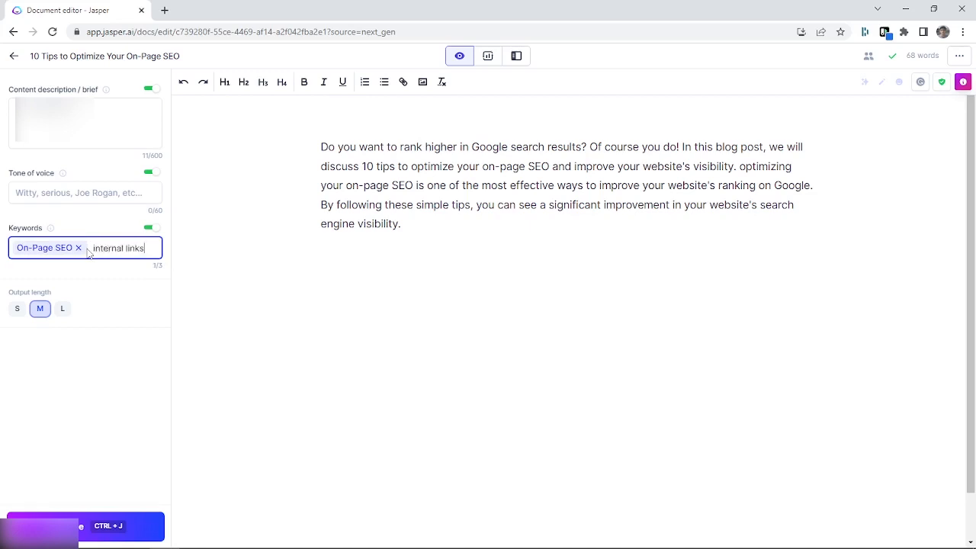
{"action": "key", "text": "Return"}
{"action": "type", "text": "alt text"}
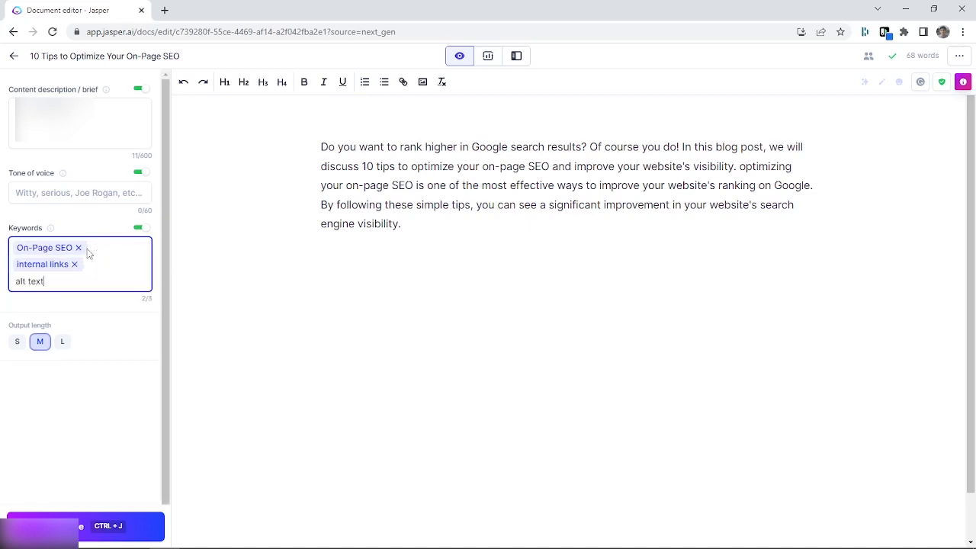
{"action": "key", "text": "Return"}
Remove the "On-Page SEO" keyword and add "meta description" in its place
{"action": "left_click", "coordinate": [78, 248]}
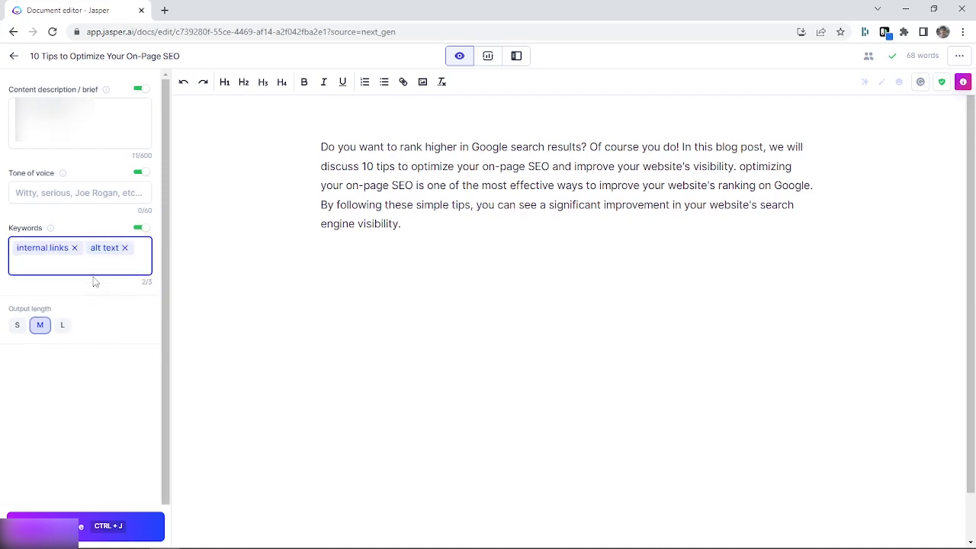
{"action": "left_click", "coordinate": [119, 267]}
{"action": "type", "text": "meta description"}
{"action": "key", "text": "Return"}
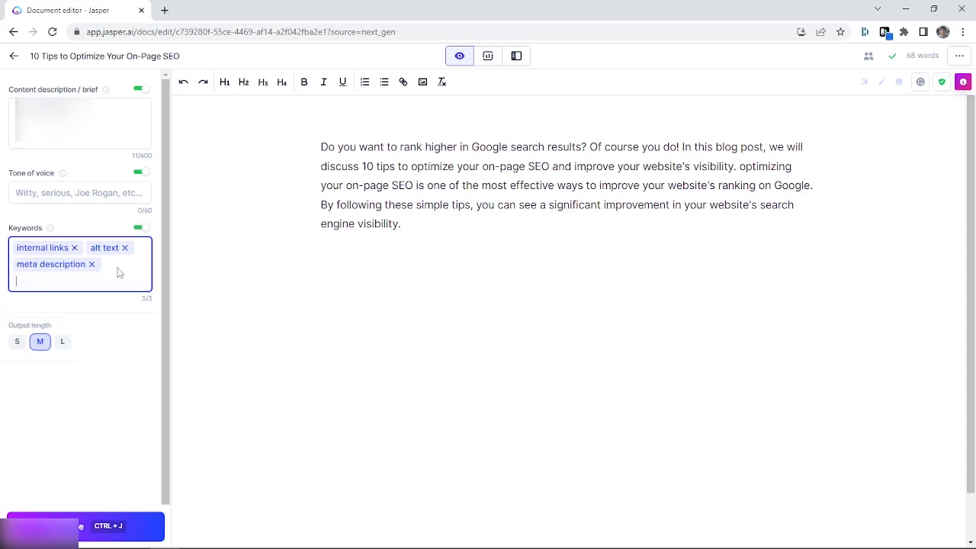
Add the level-3 heading "What is On-Page SEO?" below the intro paragraph and have the AI generate the section's text
{"action": "left_click", "coordinate": [352, 308]}
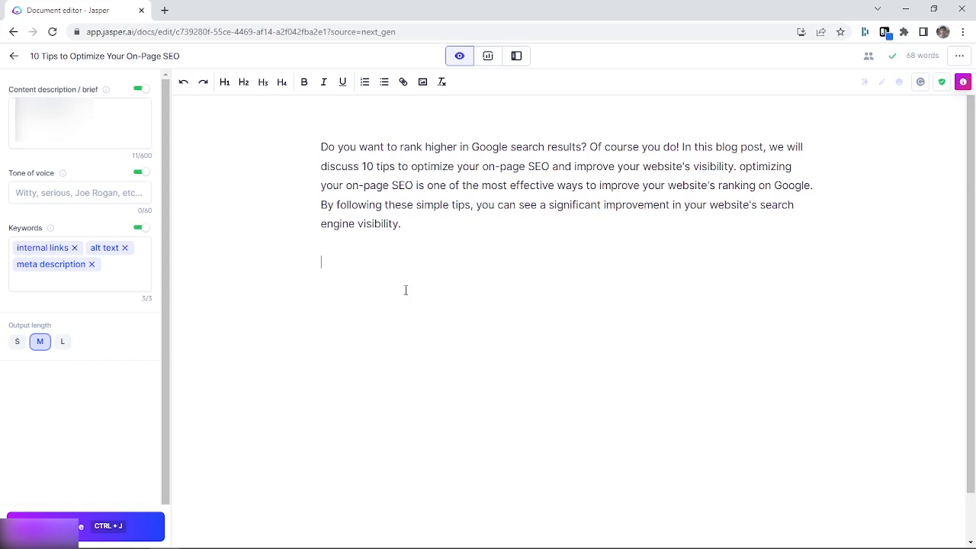
{"action": "left_click", "coordinate": [263, 89]}
{"action": "type", "text": "What is ON-"}
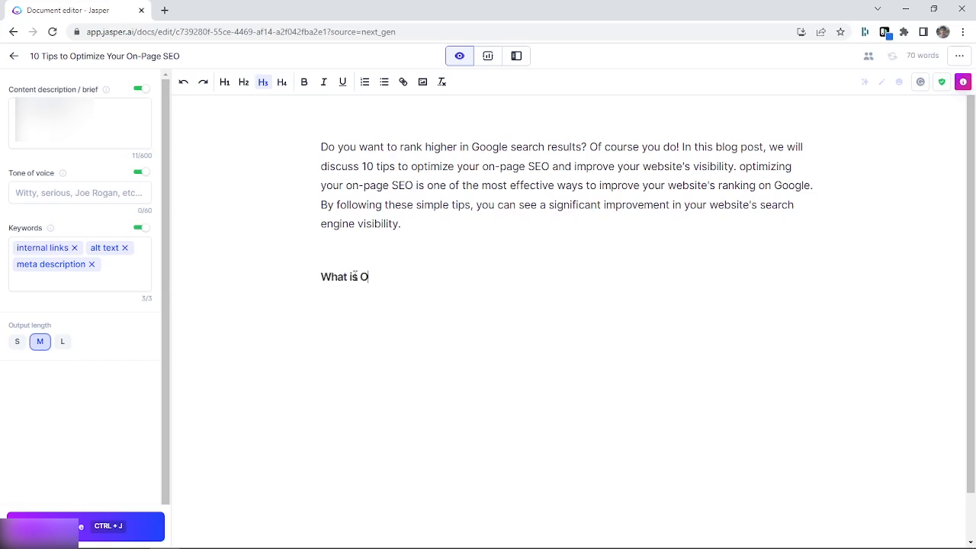
{"action": "key", "text": "BackSpace"}
{"action": "key", "text": "BackSpace"}
{"action": "type", "text": "n-Page SEO?"}
{"action": "key", "text": "Return"}
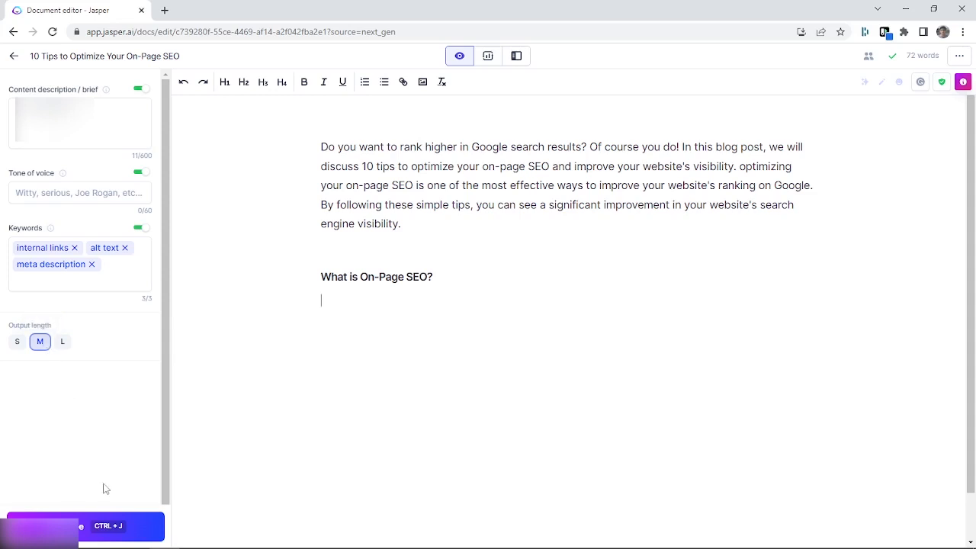
{"action": "left_click", "coordinate": [116, 521]}
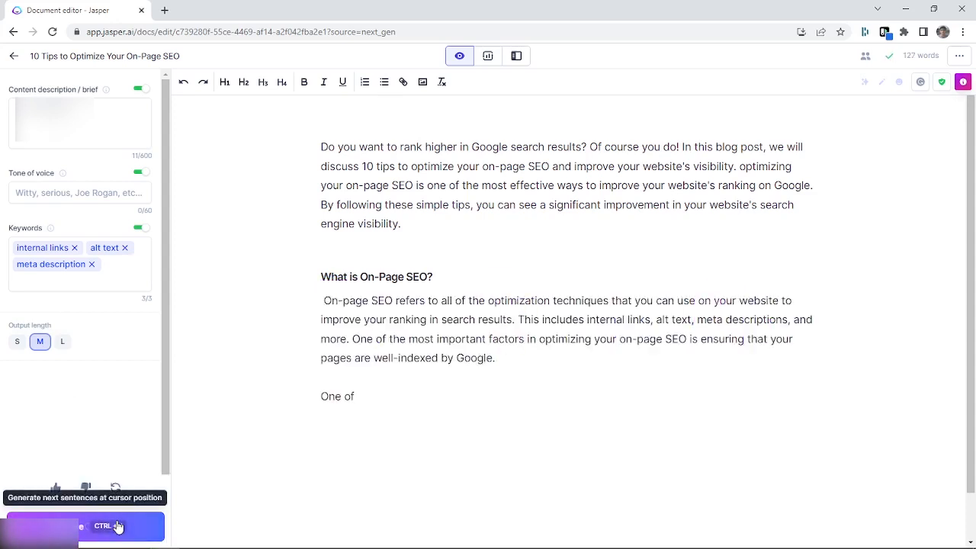
Delete the unfinished fragment "One of" at the end of the "What is On-Page SEO?" section
{"action": "left_click_drag", "start_coordinate": [356, 396], "coordinate": [312, 401]}
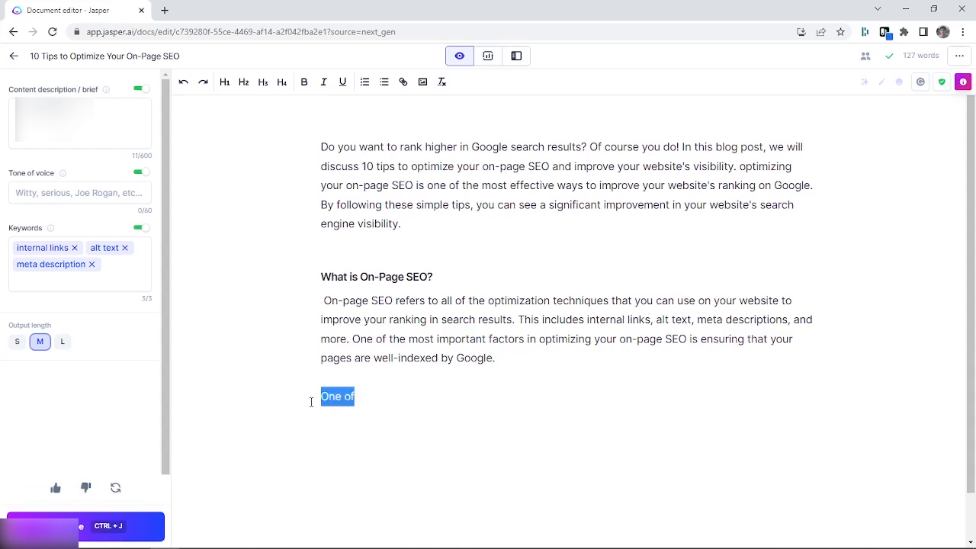
{"action": "left_click", "coordinate": [382, 402]}
{"action": "left_click_drag", "start_coordinate": [379, 402], "coordinate": [311, 399]}
{"action": "key", "text": "BackSpace"}
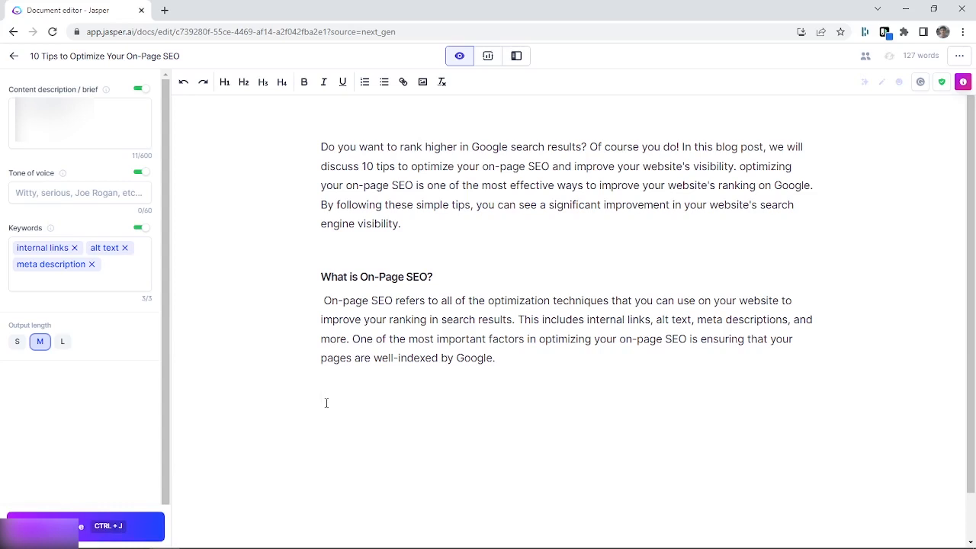
{"action": "key", "text": "BackSpace"}
Add the level-3 heading "Types of On-Page SEO:" below the "What is On-Page SEO?" section
{"action": "key", "text": "Return"}
{"action": "left_click", "coordinate": [264, 84]}
{"action": "type", "text": "Types of On-Page SEO:"}
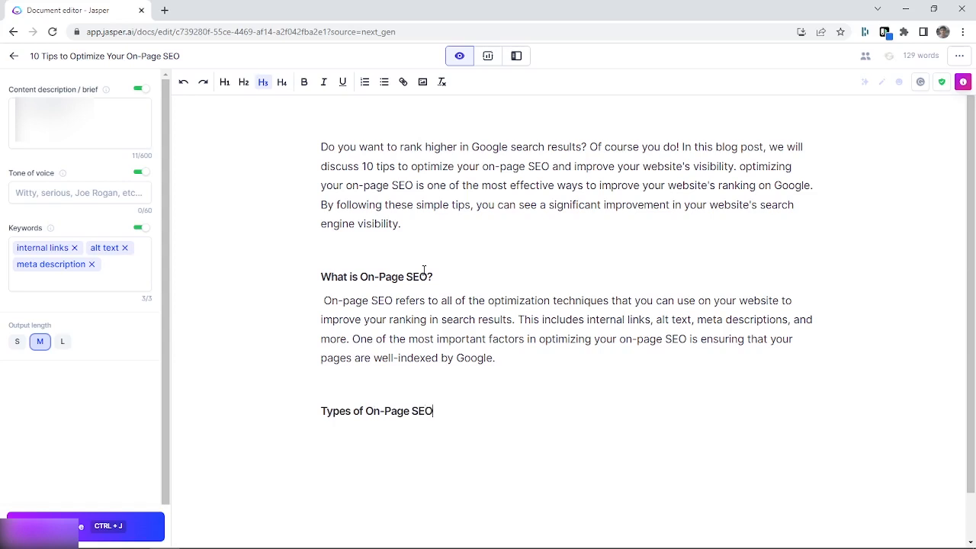
{"action": "key", "text": "Return"}
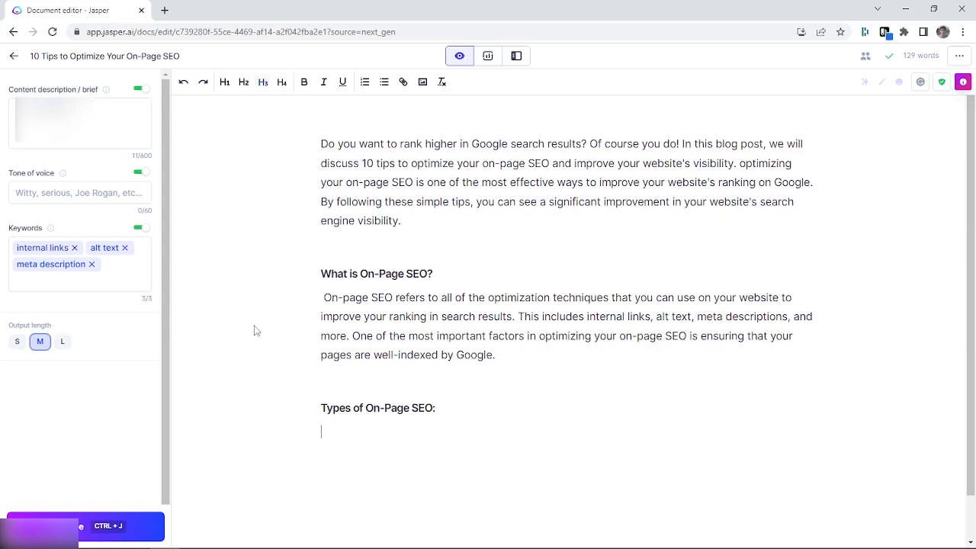
Have the AI generate text below the "Types of On-Page SEO:" heading, continuing the output four times in total
{"action": "scroll", "coordinate": [254, 330], "scroll_direction": "down", "scroll_amount": 1}
{"action": "left_click", "coordinate": [126, 522]}
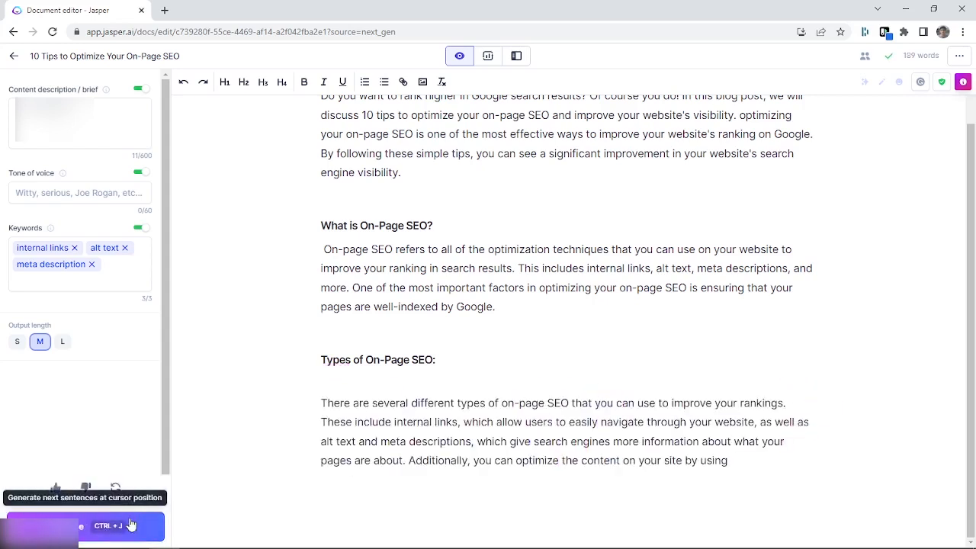
{"action": "left_click", "coordinate": [131, 523]}
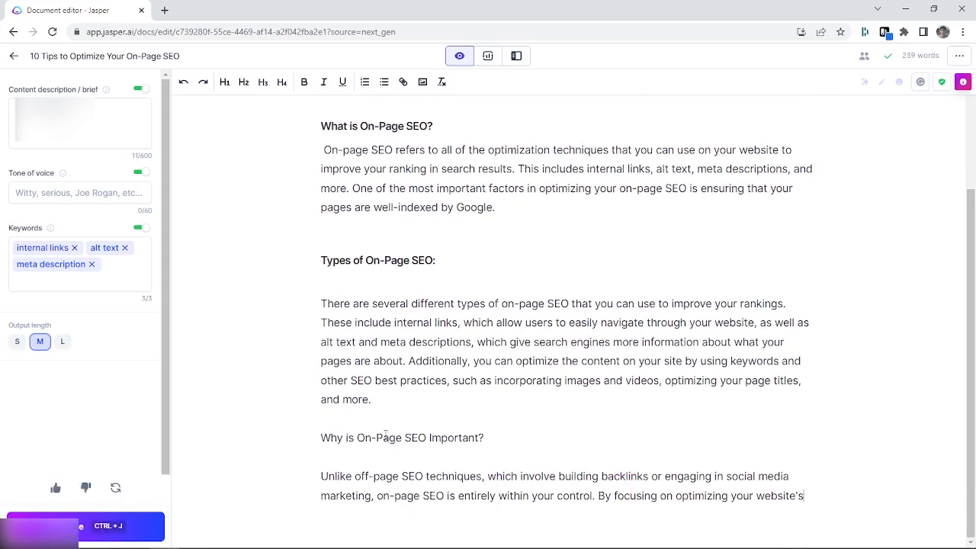
{"action": "left_click", "coordinate": [82, 527]}
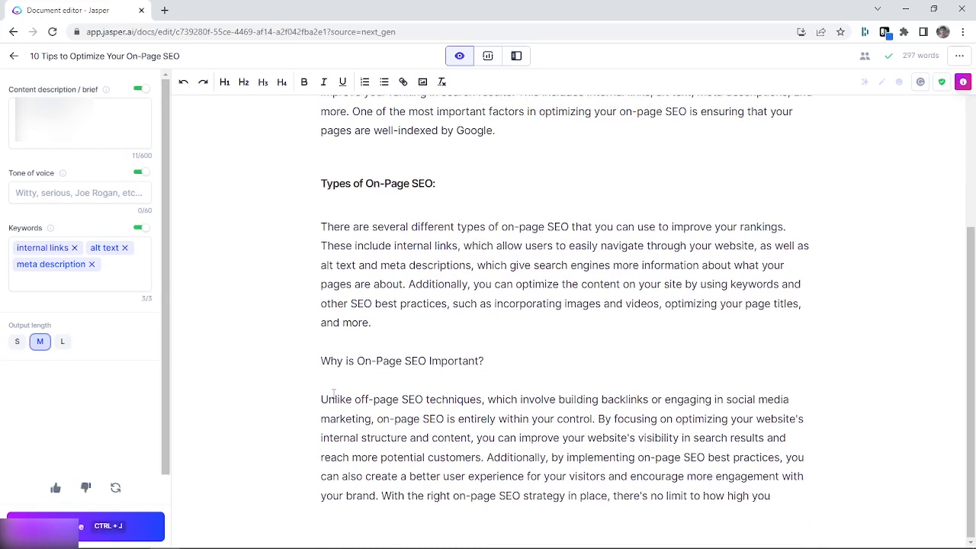
{"action": "scroll", "coordinate": [10, 407], "scroll_direction": "down", "scroll_amount": 1}
{"action": "left_click", "coordinate": [120, 525]}
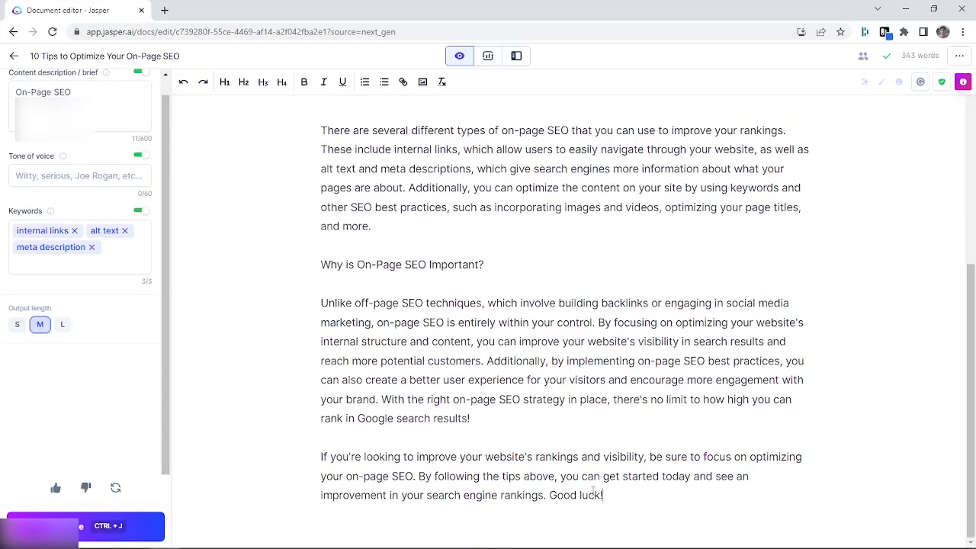
Split the long paragraph under "Why is On-Page SEO Important?" into separate paragraphs starting at "By focusing on optimizing" and "Additionally, by implementing"
{"action": "scroll", "coordinate": [515, 436], "scroll_direction": "up", "scroll_amount": 1}
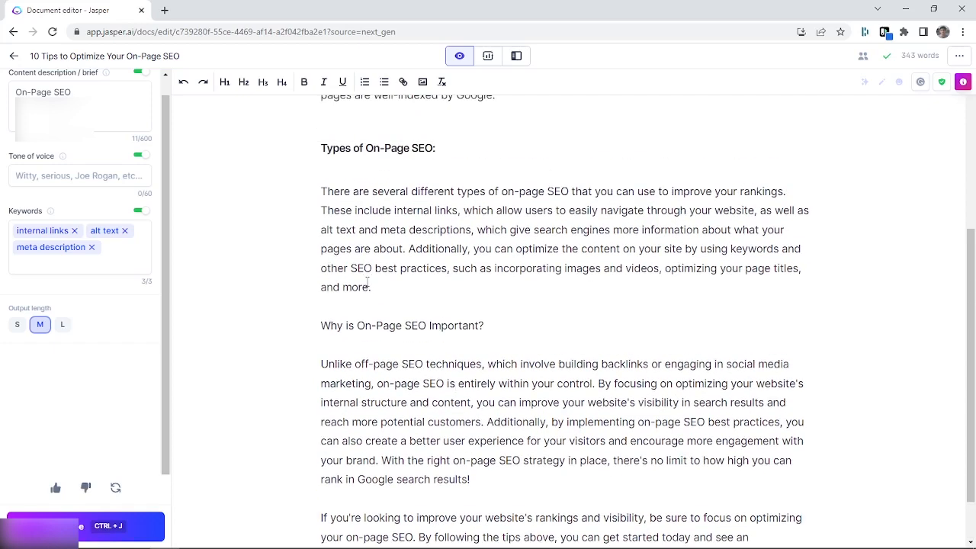
{"action": "left_click", "coordinate": [602, 386]}
{"action": "key", "text": "BackSpace"}
{"action": "key", "text": "Return"}
{"action": "key", "text": "Return"}
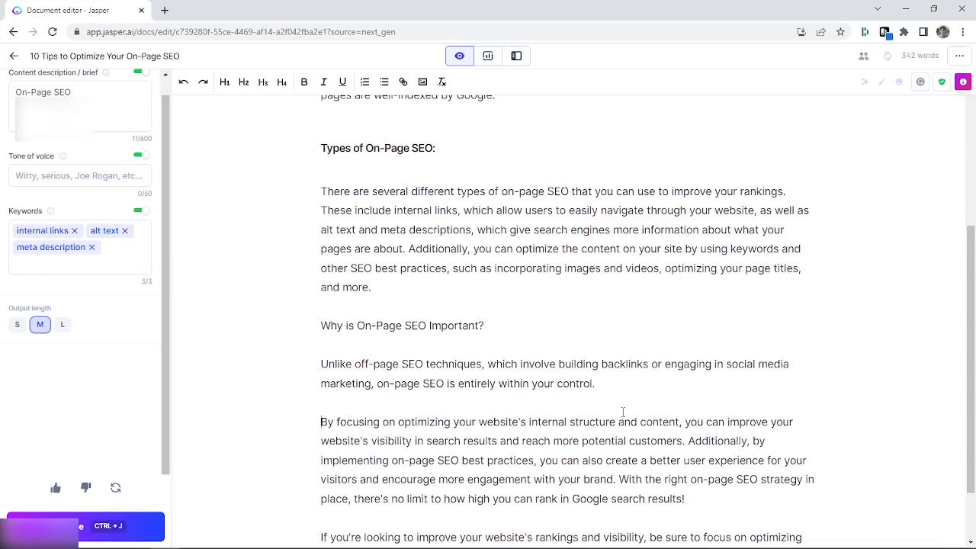
{"action": "scroll", "coordinate": [626, 412], "scroll_direction": "down", "scroll_amount": 1}
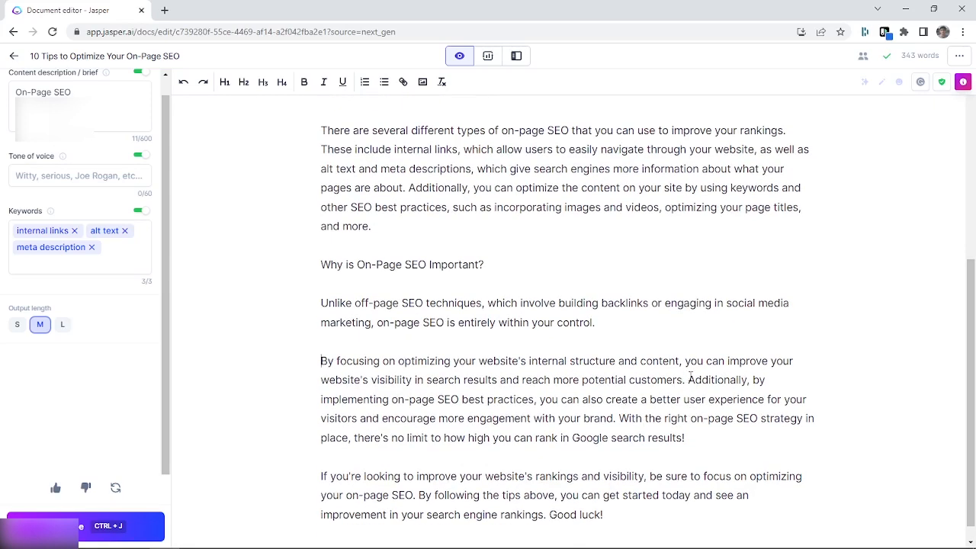
{"action": "key", "text": "BackSpace"}
{"action": "key", "text": "Return"}
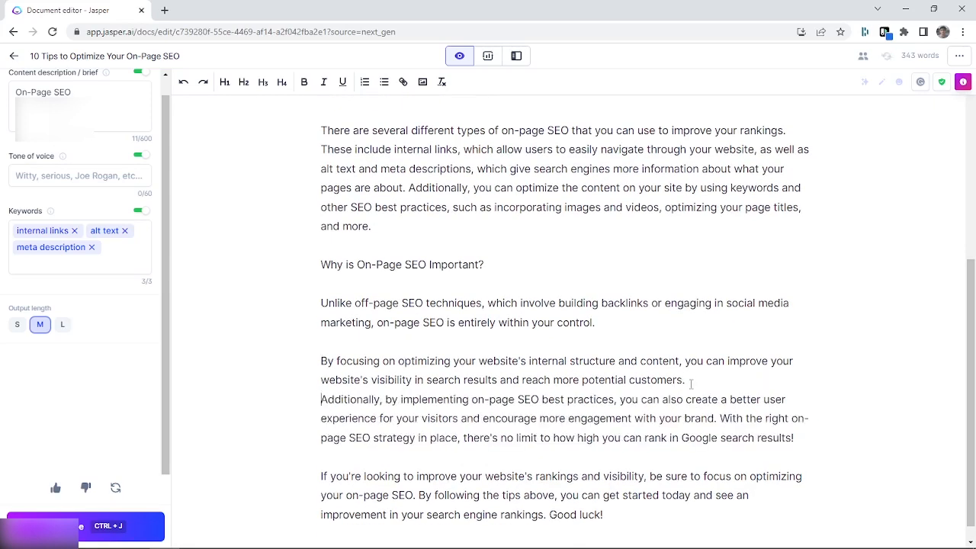
{"action": "key", "text": "Return"}
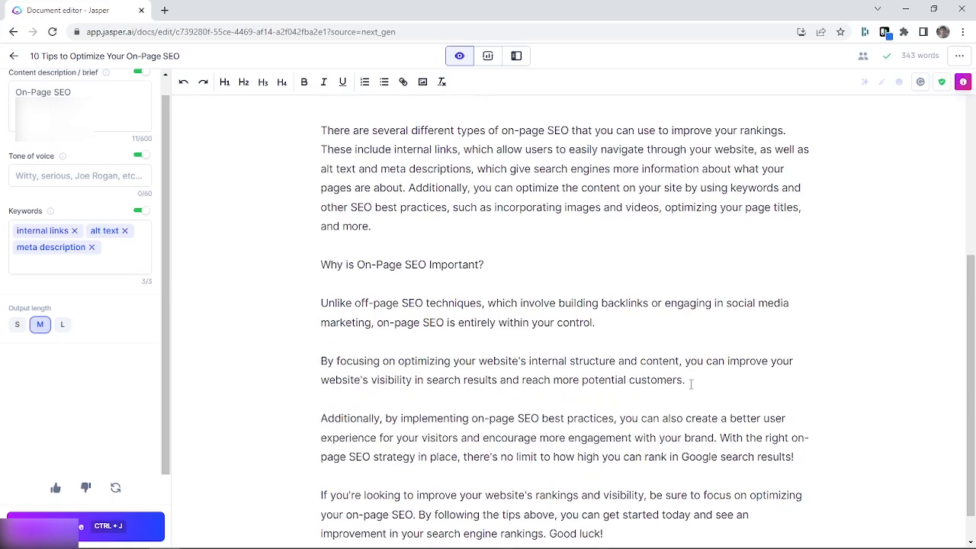
Split the paragraph under "Types of On-Page SEO:" so that "Additionally, you can optimize" starts a new paragraph
{"action": "scroll", "coordinate": [691, 384], "scroll_direction": "up", "scroll_amount": 2}
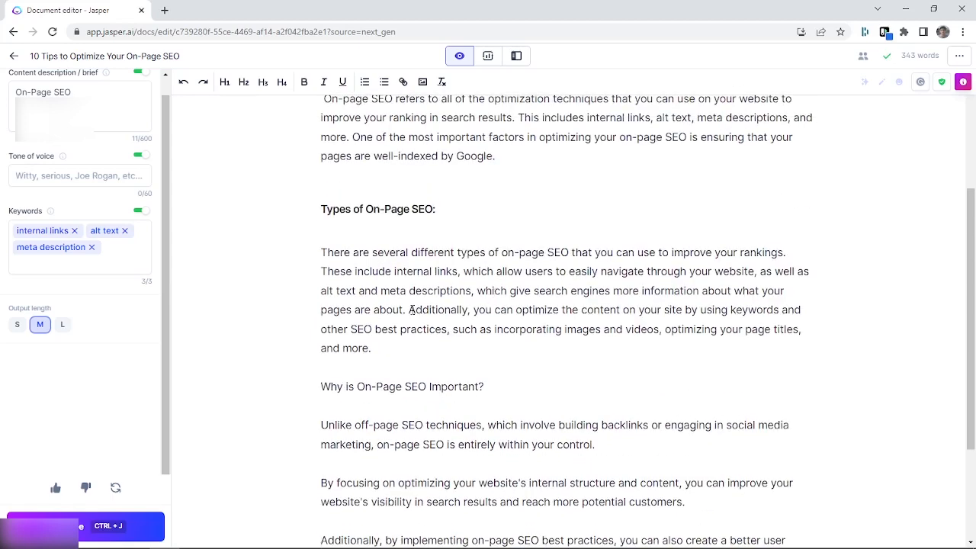
{"action": "left_click", "coordinate": [410, 310]}
{"action": "key", "text": "BackSpace"}
{"action": "key", "text": "Return"}
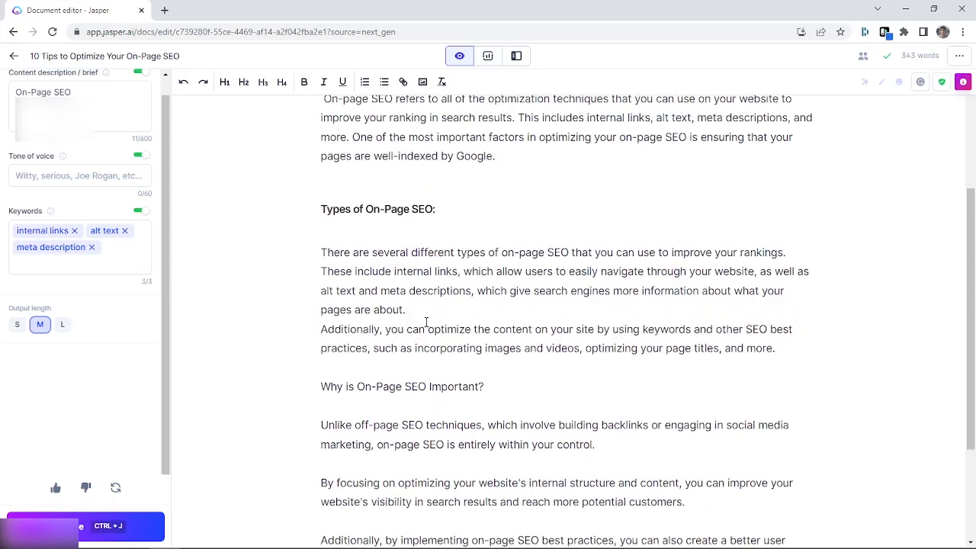
{"action": "key", "text": "Return"}
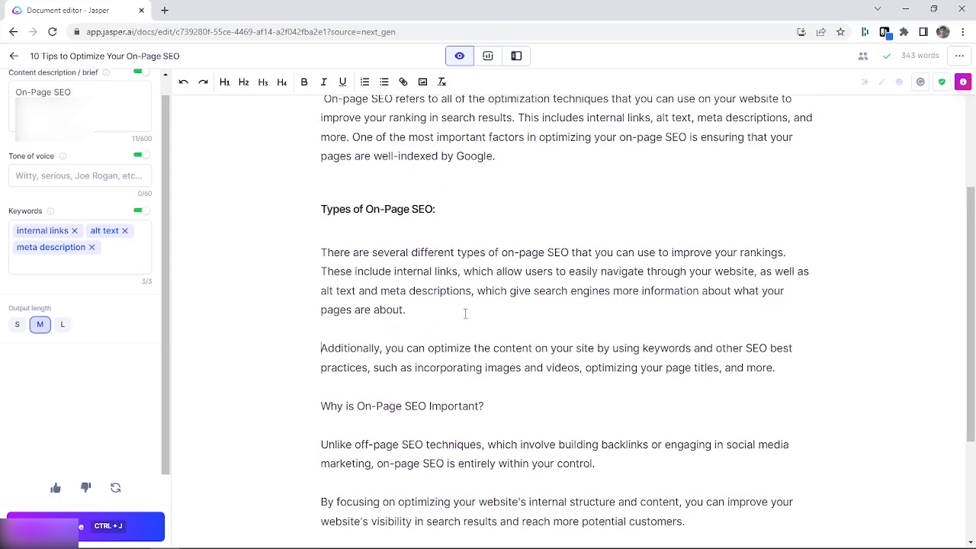
Make the line "Why is On-Page SEO Important?" bold
{"action": "scroll", "coordinate": [464, 311], "scroll_direction": "down", "scroll_amount": 3}
{"action": "left_click_drag", "start_coordinate": [487, 228], "coordinate": [320, 218]}
{"action": "key", "text": "ctrl+b"}
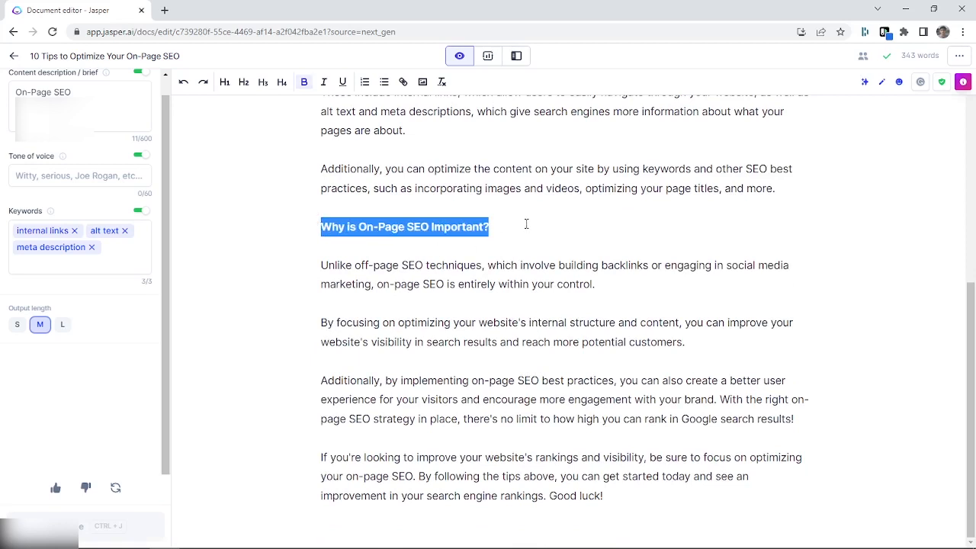
{"action": "left_click", "coordinate": [527, 223]}
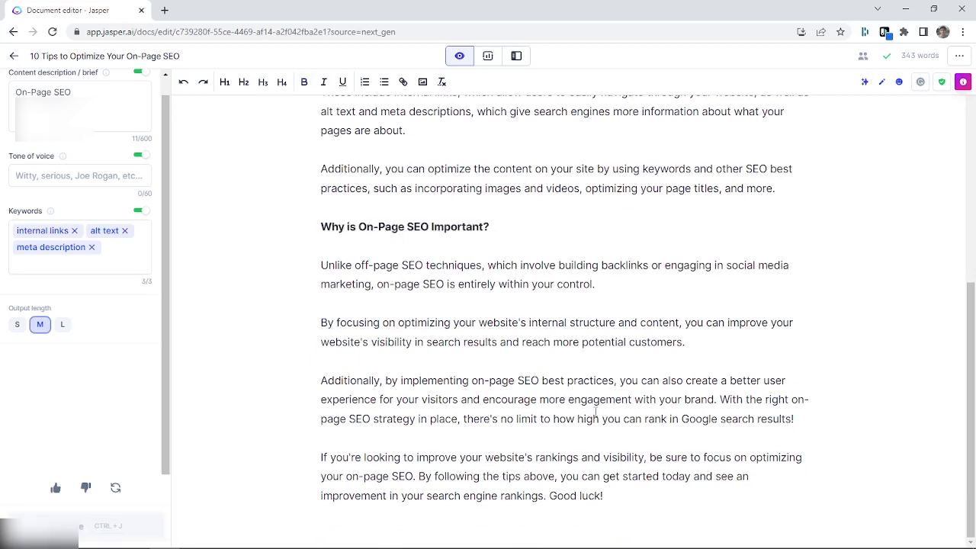
Add the level-3 heading "Advantages of On-Page SEO:" at the end of the document, with a new line below it
{"action": "scroll", "coordinate": [556, 400], "scroll_direction": "up", "scroll_amount": 5}
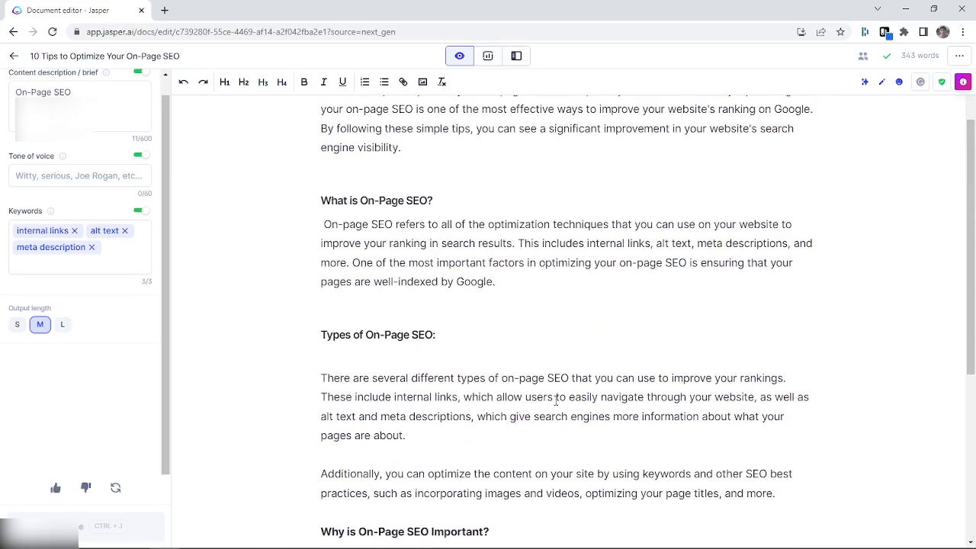
{"action": "scroll", "coordinate": [556, 400], "scroll_direction": "down", "scroll_amount": 5}
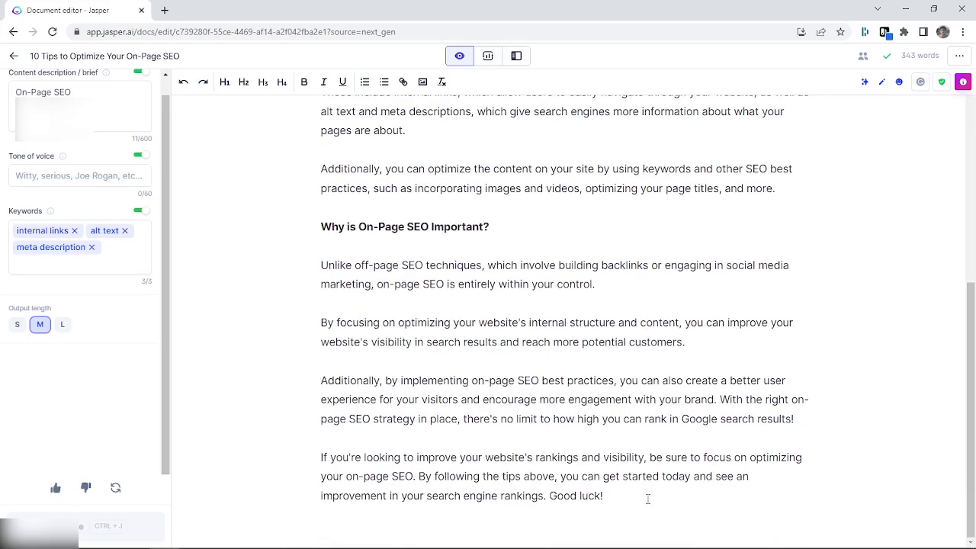
{"action": "left_click", "coordinate": [647, 491]}
{"action": "key", "text": "Return"}
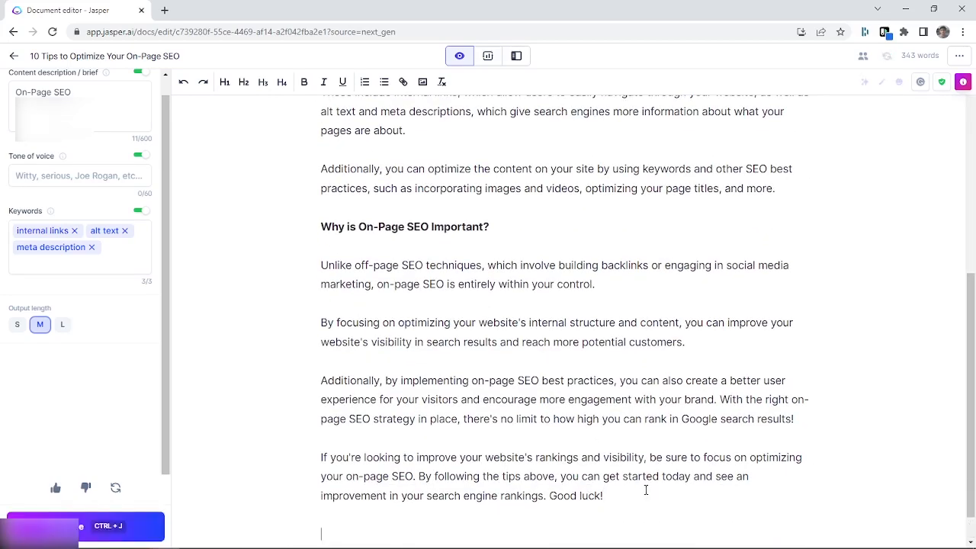
{"action": "key", "text": "ctrl+alt+3"}
{"action": "type", "text": "Ad"}
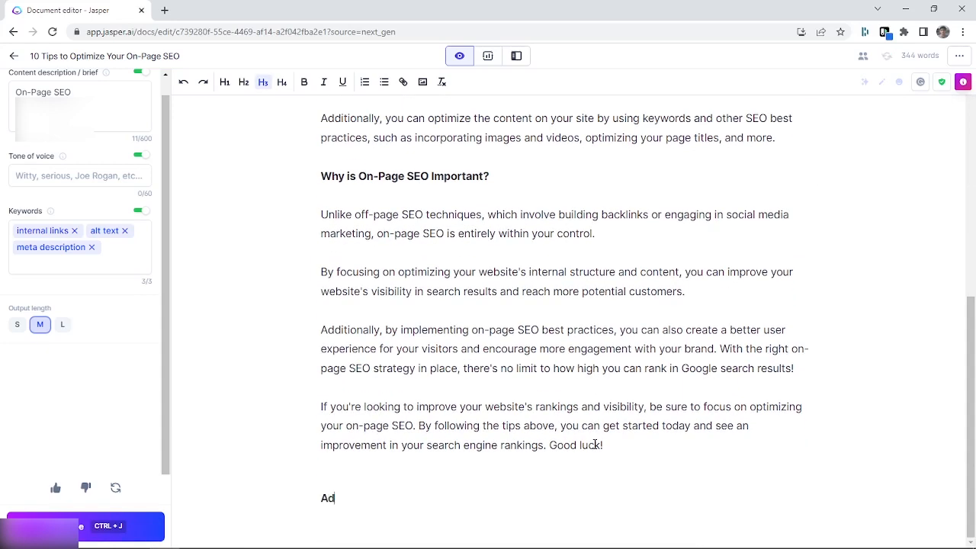
{"action": "type", "text": "vantages of ON-"}
{"action": "key", "text": "BackSpace"}
{"action": "key", "text": "BackSpace"}
{"action": "type", "text": "n"}
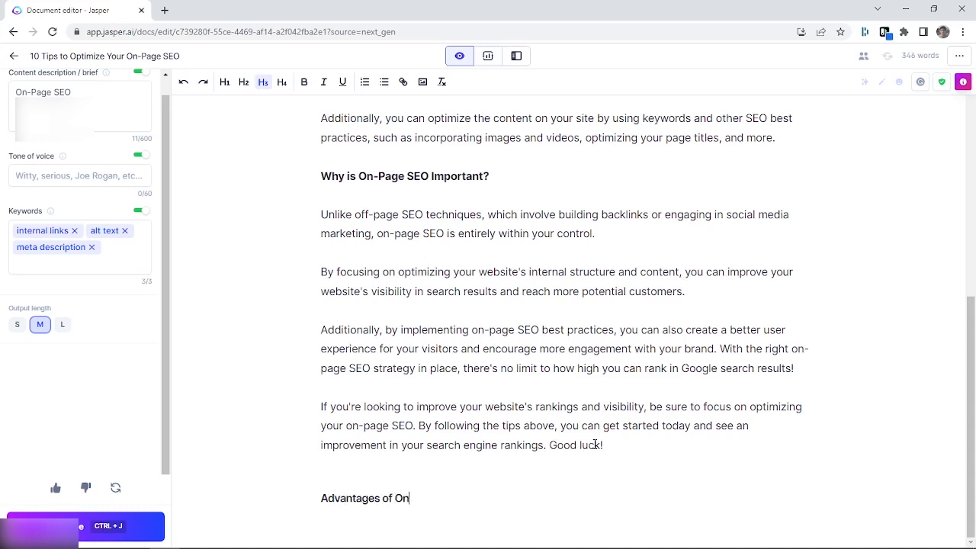
{"action": "type", "text": "-Page SEO:"}
{"action": "key", "text": "Return"}
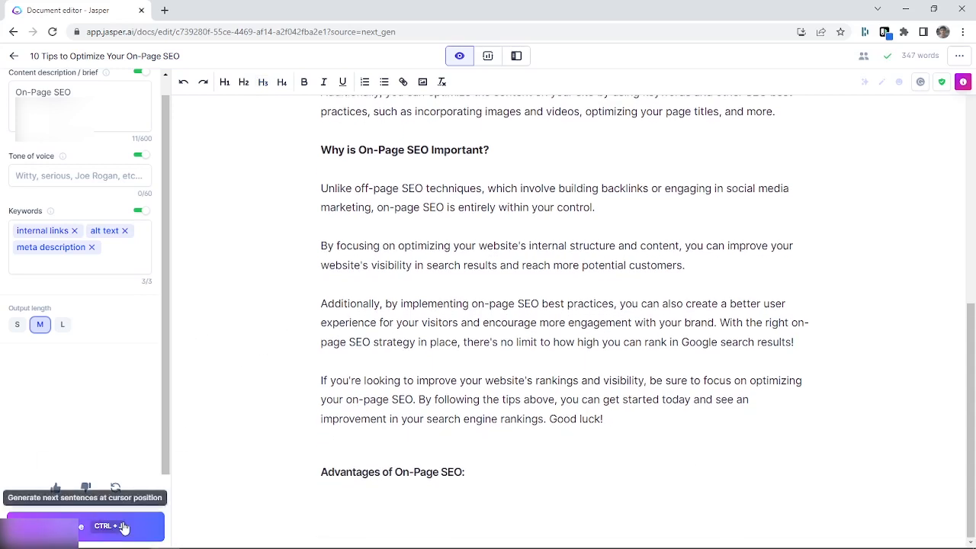
Have the AI generate the text below the "Advantages of On-Page SEO:" heading in two runs and highlight its first paragraph for review
{"action": "left_click", "coordinate": [126, 526]}
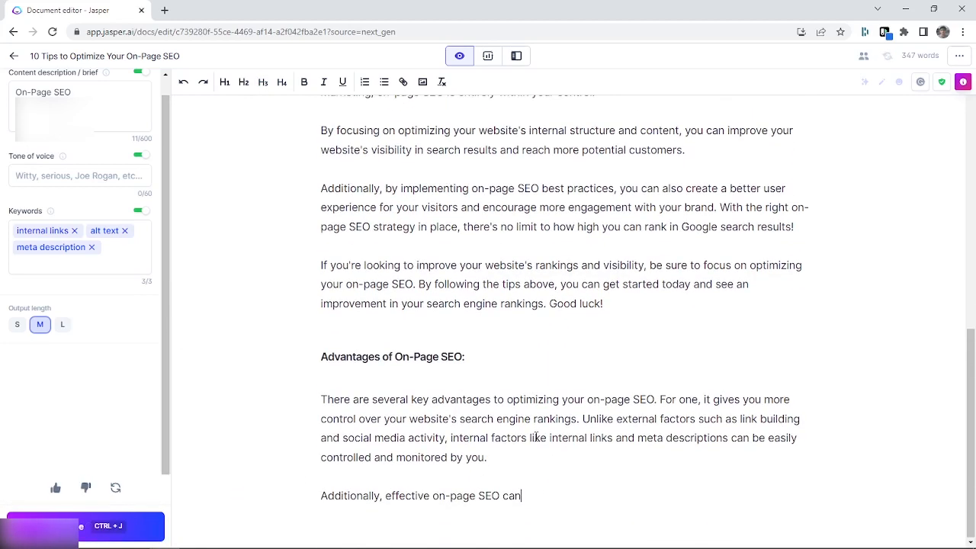
{"action": "left_click", "coordinate": [131, 523]}
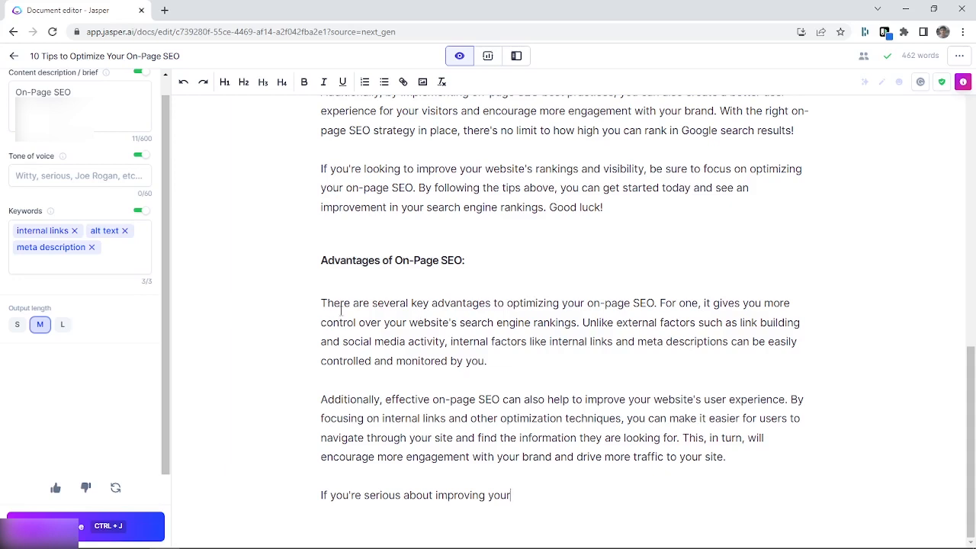
{"action": "left_click_drag", "start_coordinate": [310, 301], "coordinate": [407, 389]}
{"action": "left_click", "coordinate": [566, 489]}
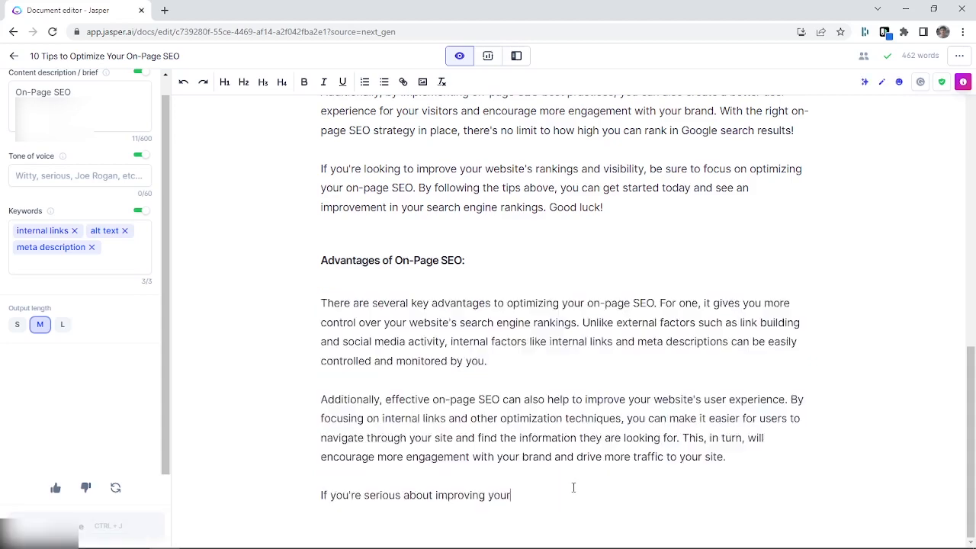
Replace the unfinished sentence "If you're serious about improving your" with the level-3 heading "Disadvantages of On-Page SEO:"
{"action": "left_click_drag", "start_coordinate": [619, 489], "coordinate": [307, 488]}
{"action": "key", "text": "BackSpace"}
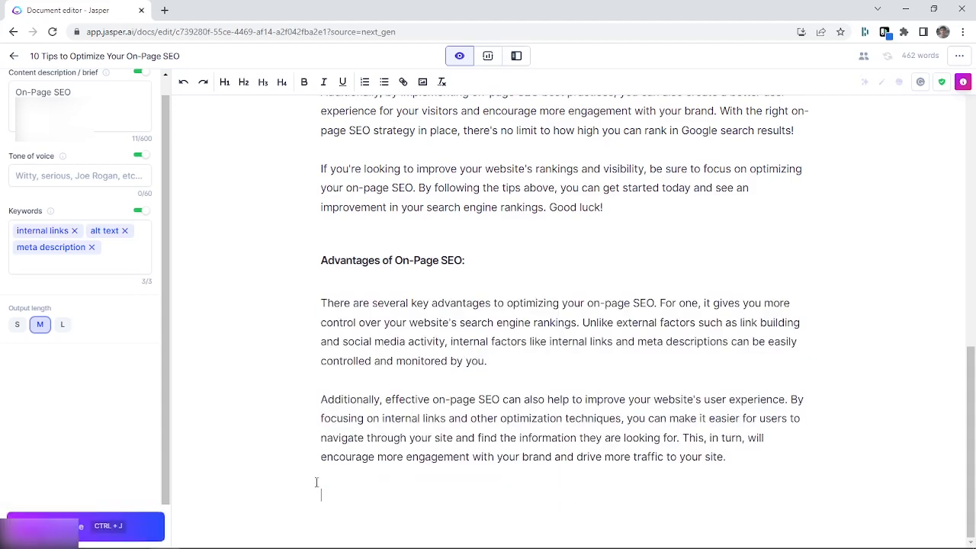
{"action": "key", "text": "ctrl+alt+3"}
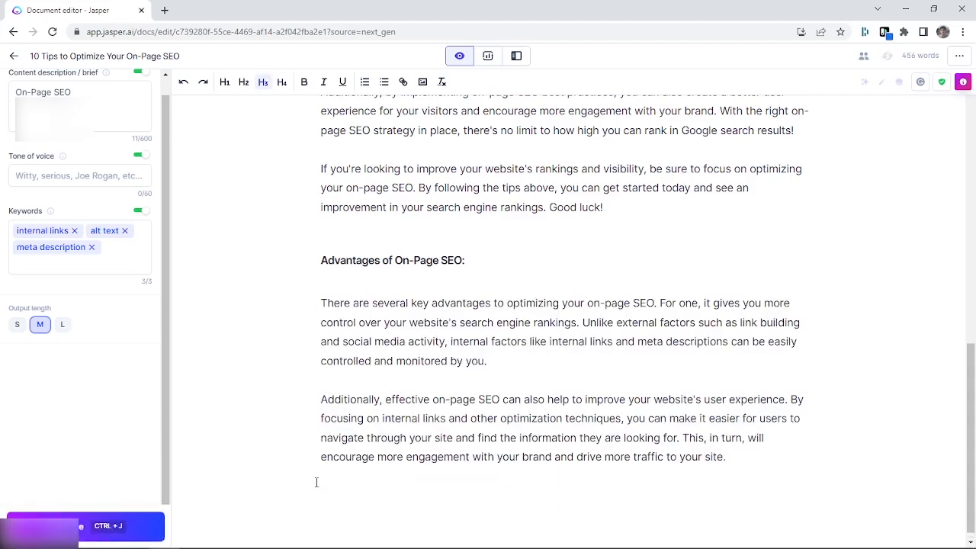
{"action": "type", "text": "Disadvantages of On"}
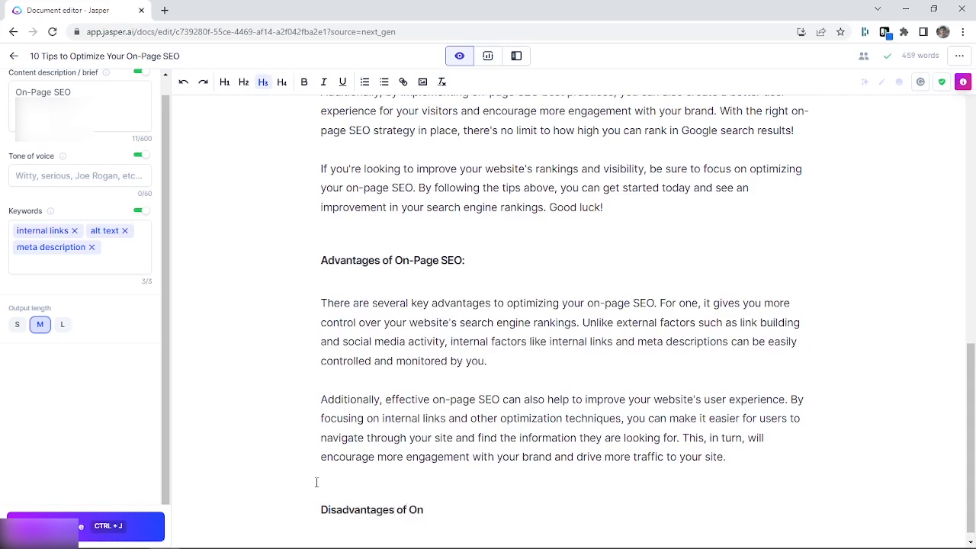
{"action": "type", "text": "-Page SEO"}
{"action": "key", "text": "Return"}
{"action": "left_click", "coordinate": [481, 508]}
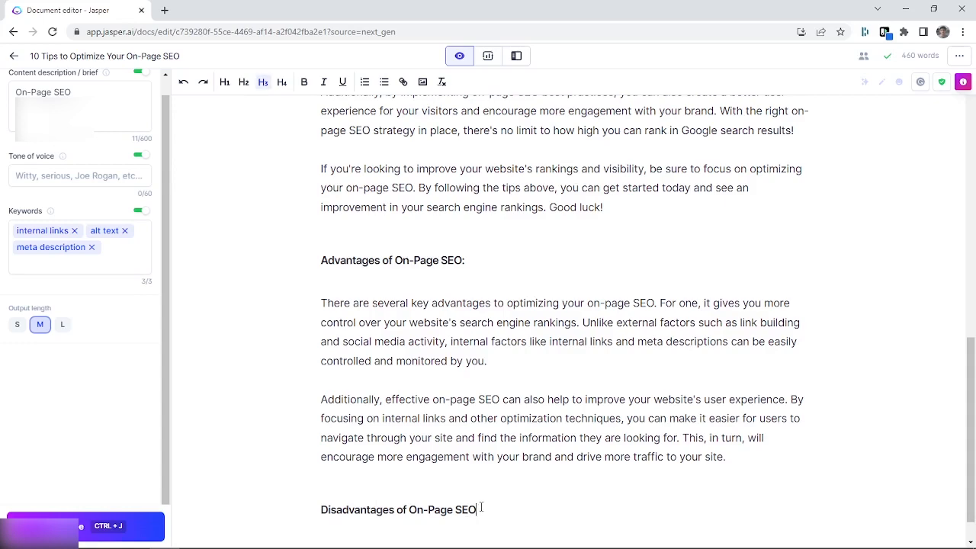
{"action": "type", "text": ":"}
Change the "What is On-Page SEO?" heading to heading level 2
{"action": "scroll", "coordinate": [543, 436], "scroll_direction": "up", "scroll_amount": 6}
{"action": "scroll", "coordinate": [543, 436], "scroll_direction": "up", "scroll_amount": 2}
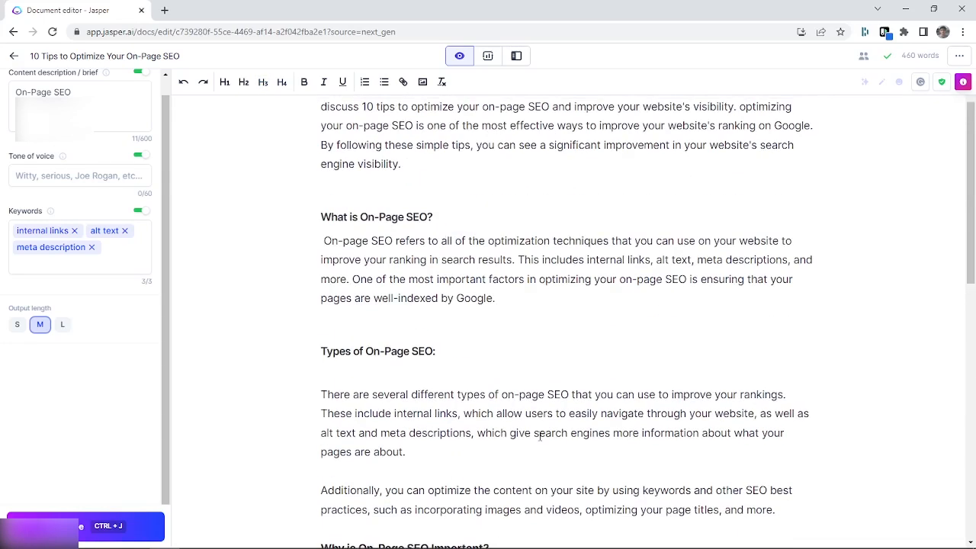
{"action": "left_click", "coordinate": [413, 412]}
{"action": "triple_click", "coordinate": [412, 411]}
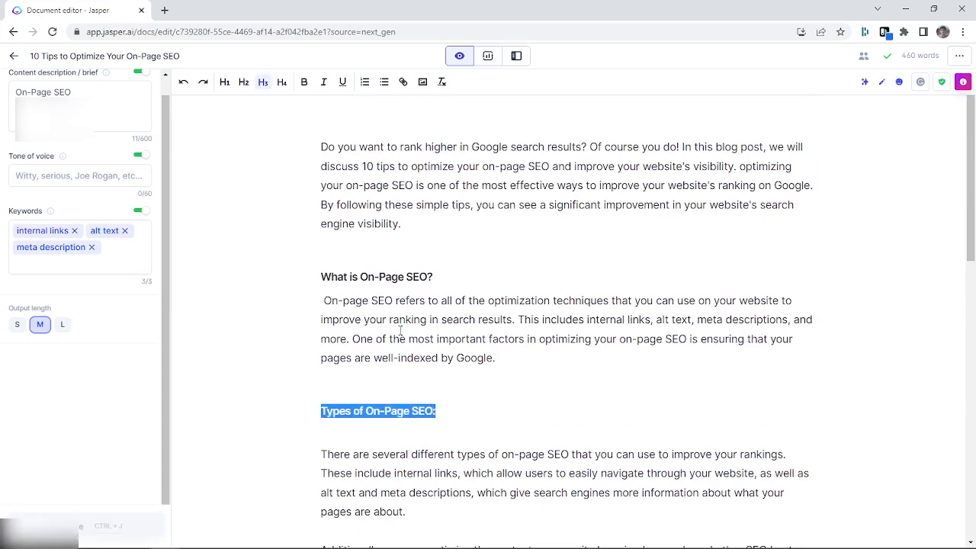
{"action": "triple_click", "coordinate": [405, 275]}
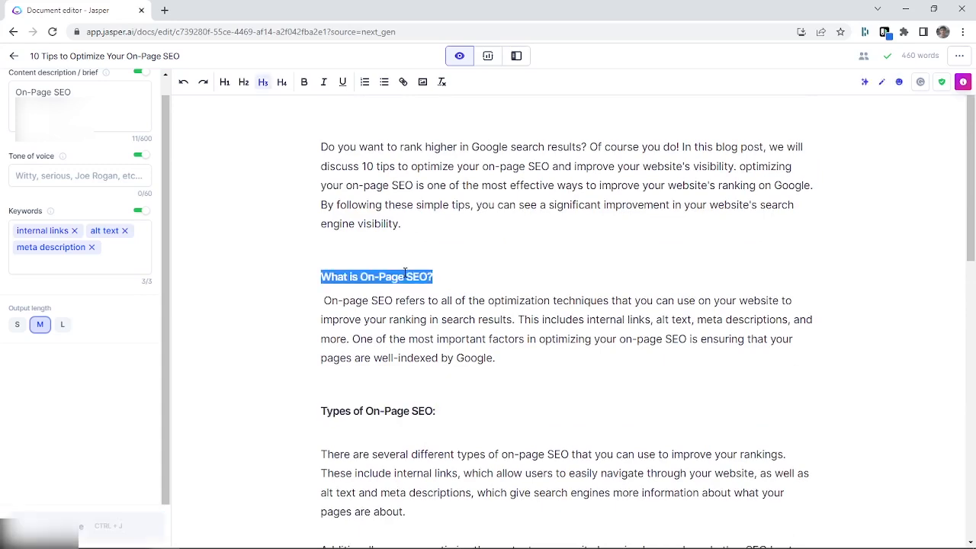
{"action": "left_click", "coordinate": [243, 82]}
{"action": "left_click", "coordinate": [508, 276]}
{"action": "scroll", "coordinate": [461, 292], "scroll_direction": "down", "scroll_amount": 2}
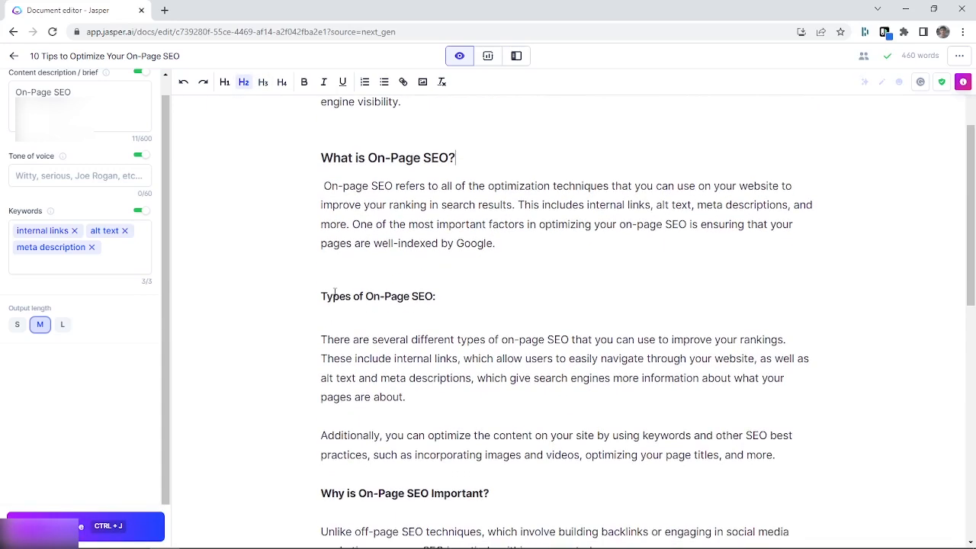
{"action": "left_click_drag", "start_coordinate": [321, 296], "coordinate": [436, 309]}
Have the AI generate the text below the "Disadvantages of On-Page SEO:" heading in two runs
{"action": "scroll", "coordinate": [355, 281], "scroll_direction": "down", "scroll_amount": 5}
{"action": "scroll", "coordinate": [548, 336], "scroll_direction": "down", "scroll_amount": 3}
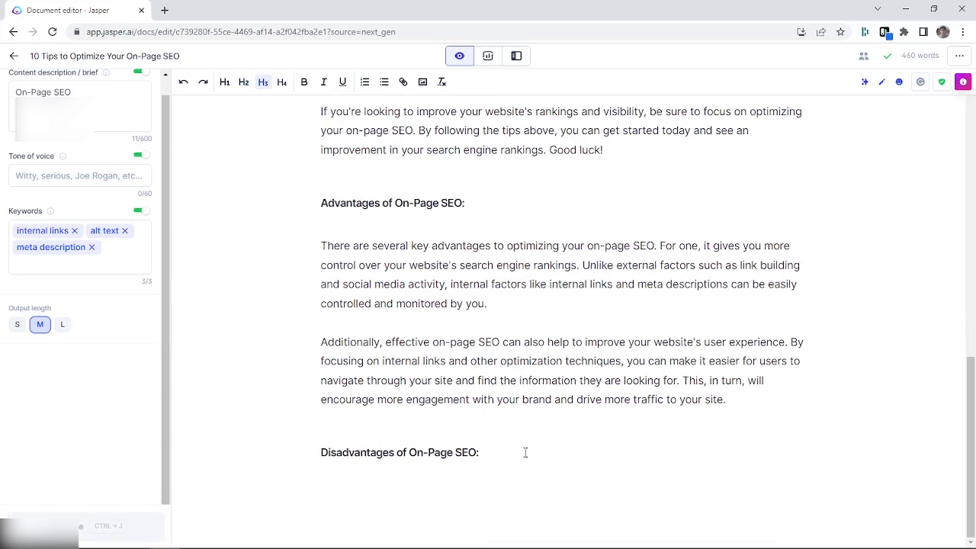
{"action": "left_click", "coordinate": [327, 482]}
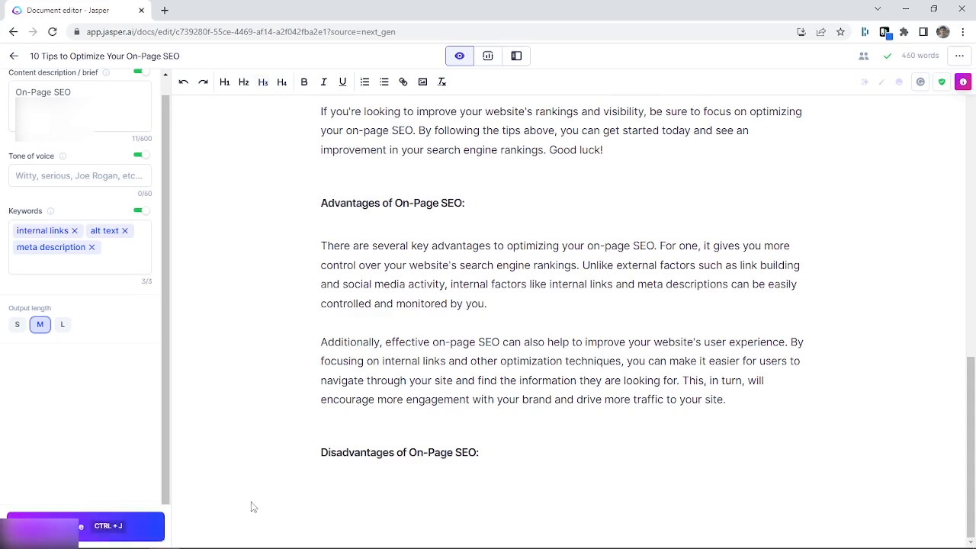
{"action": "left_click", "coordinate": [126, 521]}
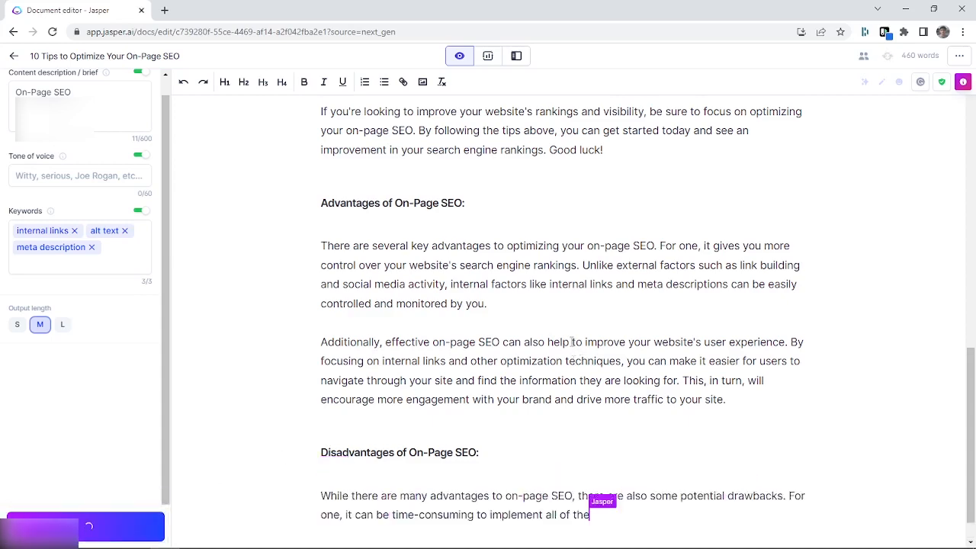
{"action": "left_click", "coordinate": [109, 521]}
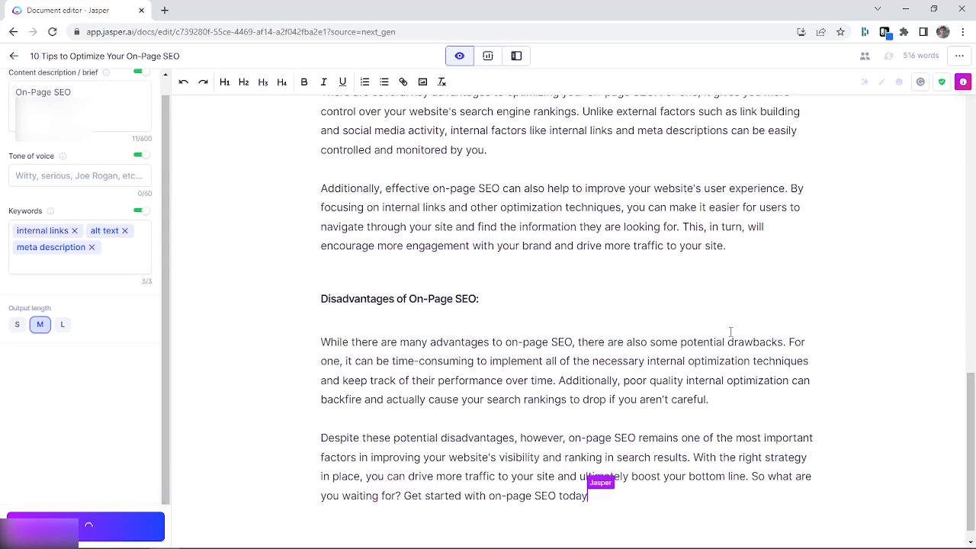
Split the first "Disadvantages" paragraph before "Additionally, poor quality internal optimization", leaving a blank line between, and highlight the document's word count
{"action": "left_click", "coordinate": [559, 361]}
{"action": "key", "text": "BackSpace"}
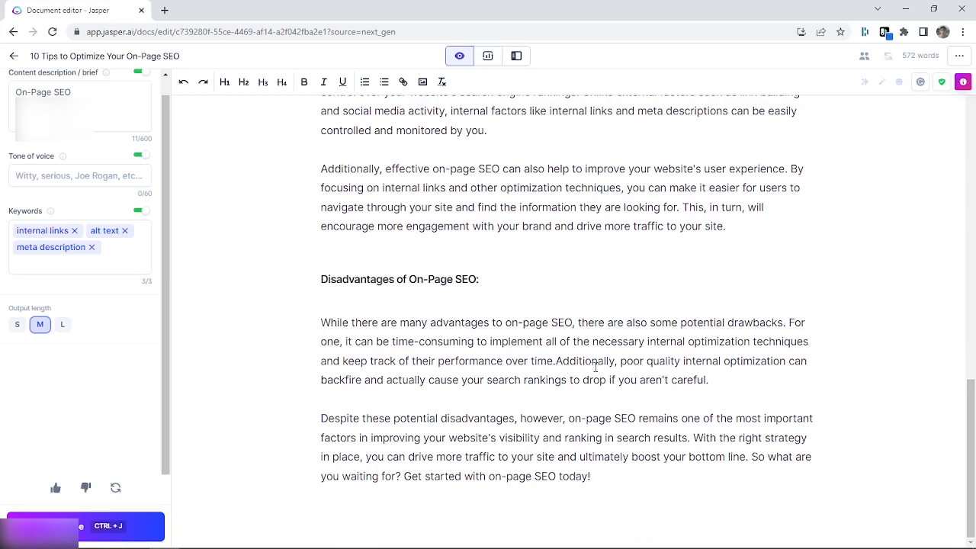
{"action": "key", "text": "Return"}
{"action": "key", "text": "Return"}
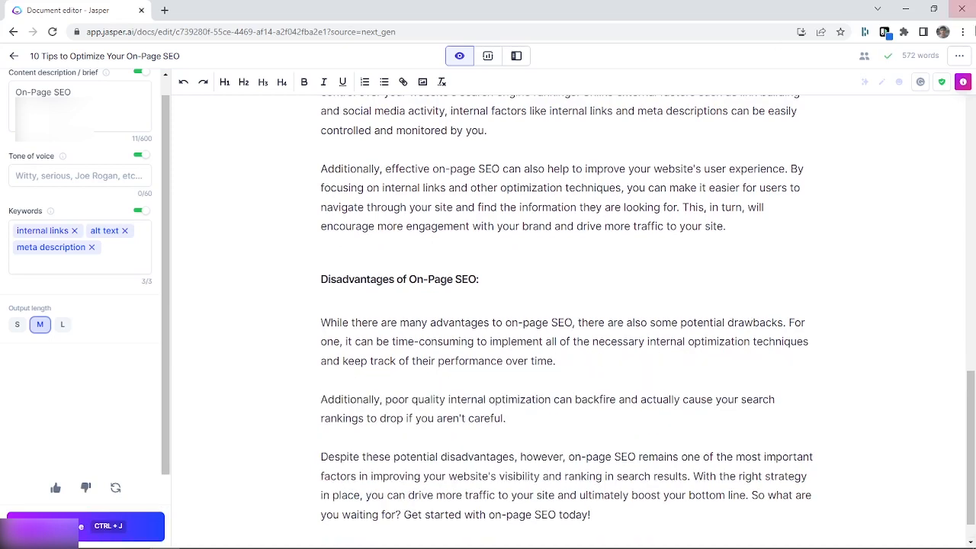
{"action": "left_click_drag", "start_coordinate": [901, 56], "coordinate": [941, 55]}
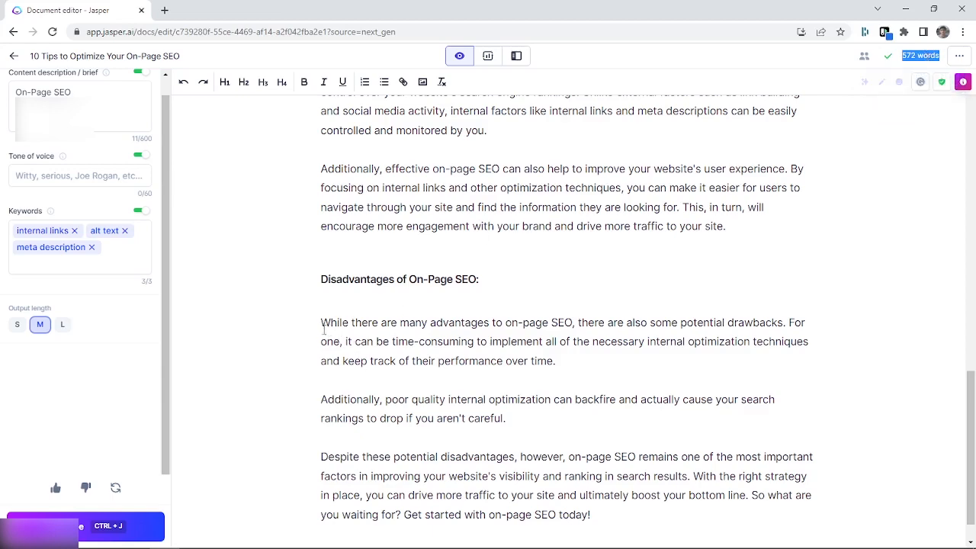
Add the level-3 heading "10 Tips to Optimize On-Page SEO:" at the end of the document, with a new line below it
{"action": "scroll", "coordinate": [538, 347], "scroll_direction": "down", "scroll_amount": 1}
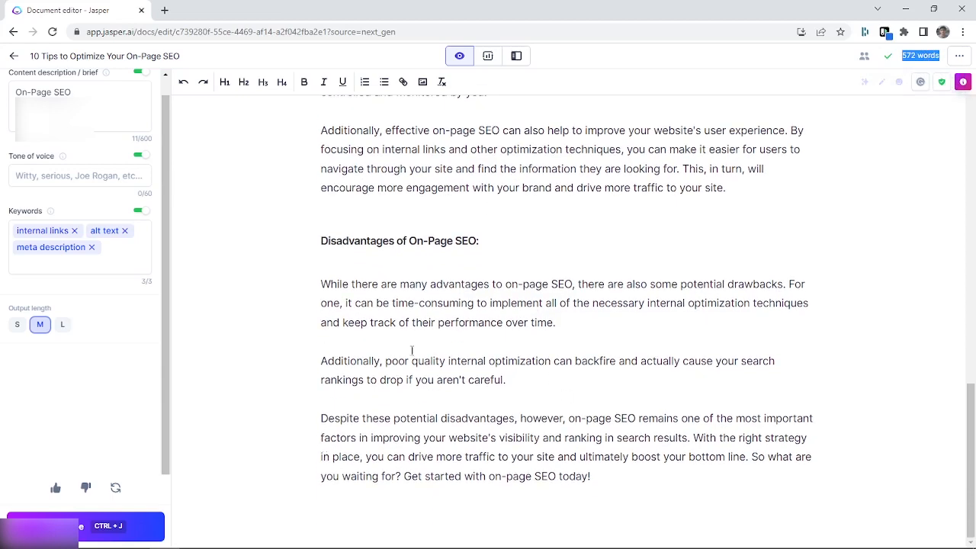
{"action": "left_click", "coordinate": [615, 483]}
{"action": "key", "text": "Return"}
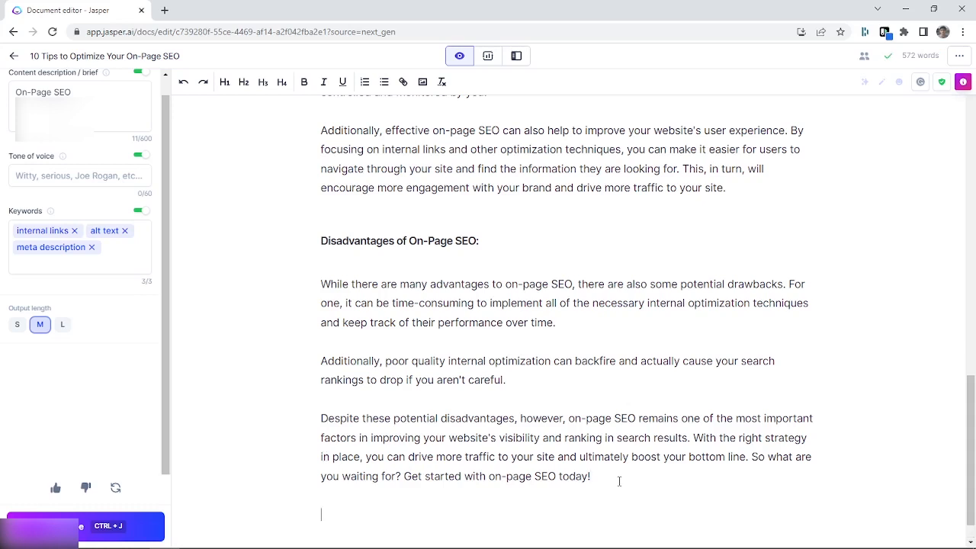
{"action": "key", "text": "ctrl+alt+3"}
{"action": "type", "text": "T"}
{"action": "type", "text": "op 10"}
{"action": "key", "text": "BackSpace"}
{"action": "key", "text": "BackSpace"}
{"action": "key", "text": "BackSpace"}
{"action": "key", "text": "BackSpace"}
{"action": "key", "text": "BackSpace"}
{"action": "key", "text": "BackSpace"}
{"action": "type", "text": "10 Tips t"}
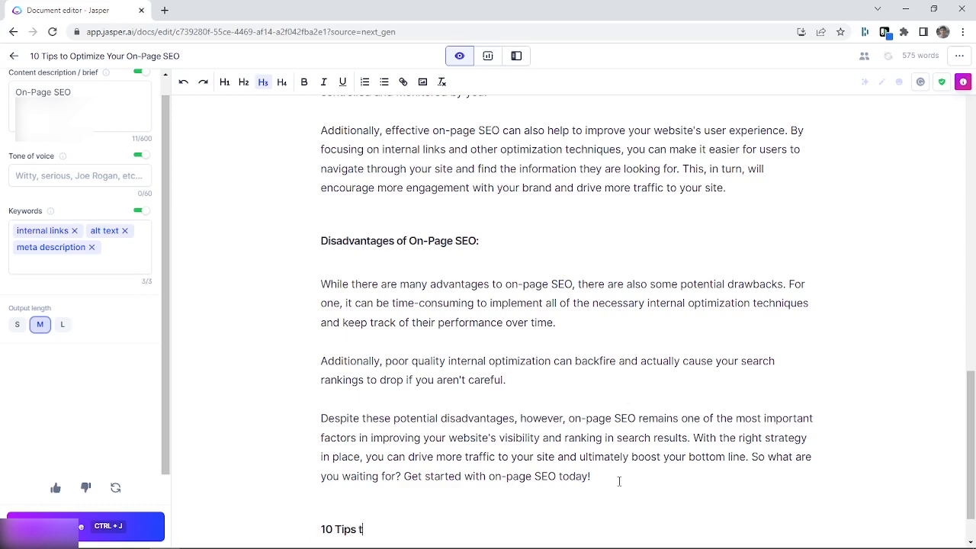
{"action": "type", "text": "o Optimize On-Page S"}
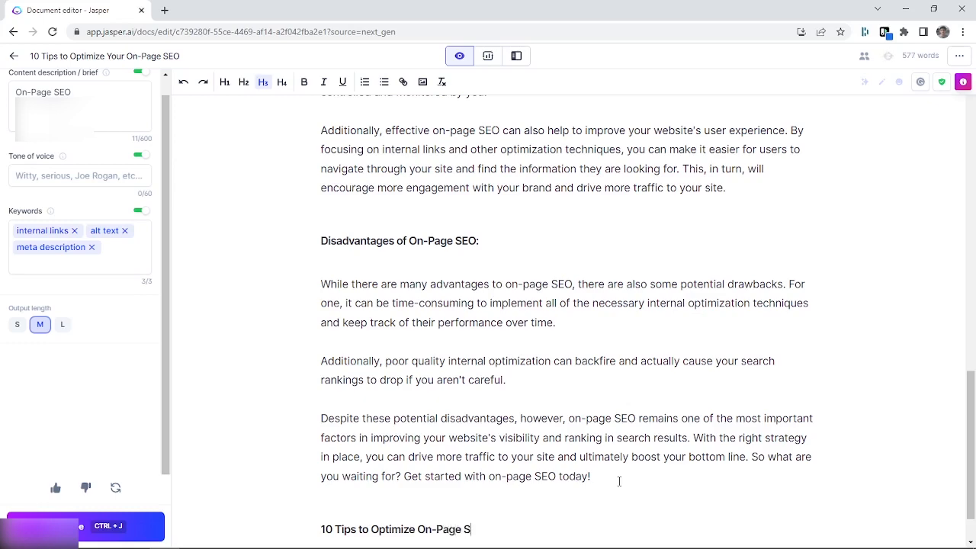
{"action": "type", "text": "EO:"}
{"action": "key", "text": "Return"}
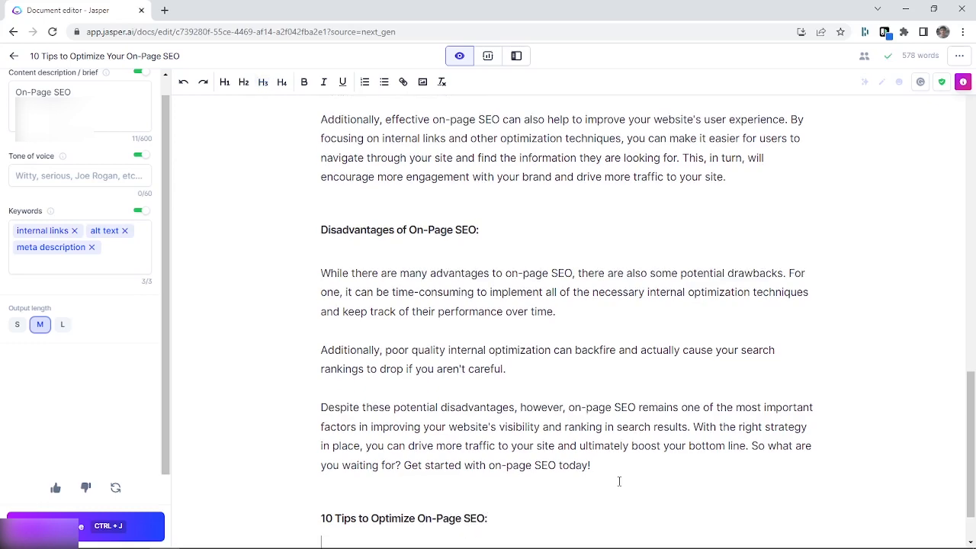
Have the AI generate numbered tips 1 to 10 below the "10 Tips to Optimize On-Page SEO:" heading in four runs
{"action": "scroll", "coordinate": [678, 473], "scroll_direction": "down", "scroll_amount": 1}
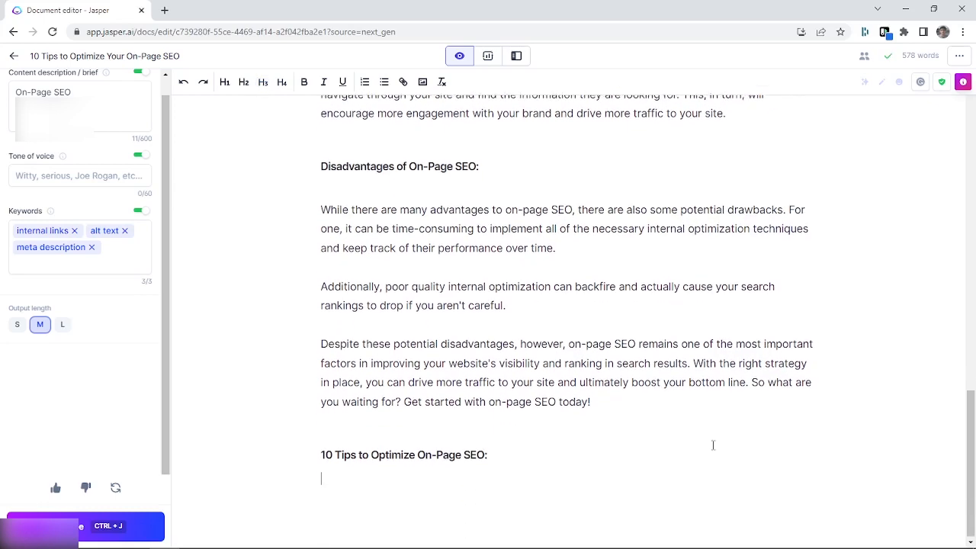
{"action": "left_click", "coordinate": [140, 526]}
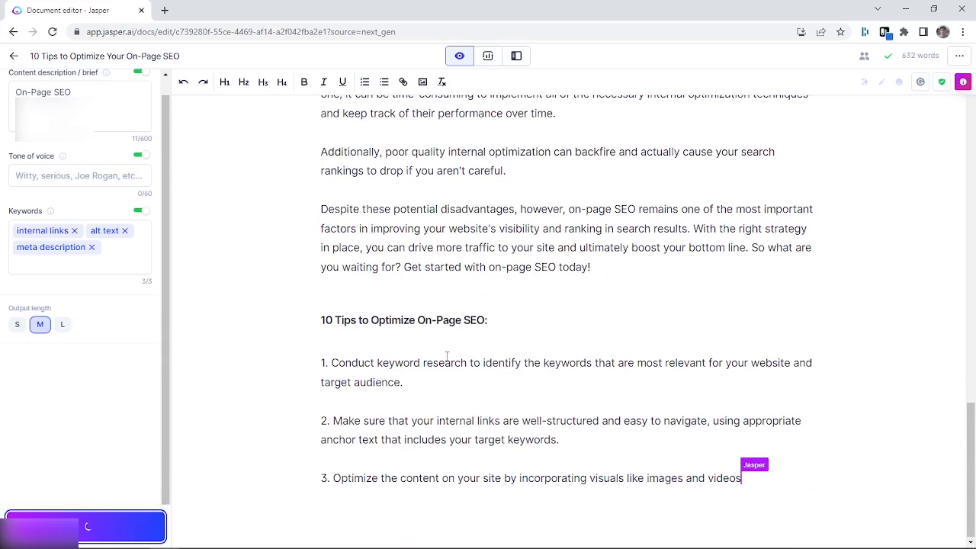
{"action": "left_click", "coordinate": [146, 526]}
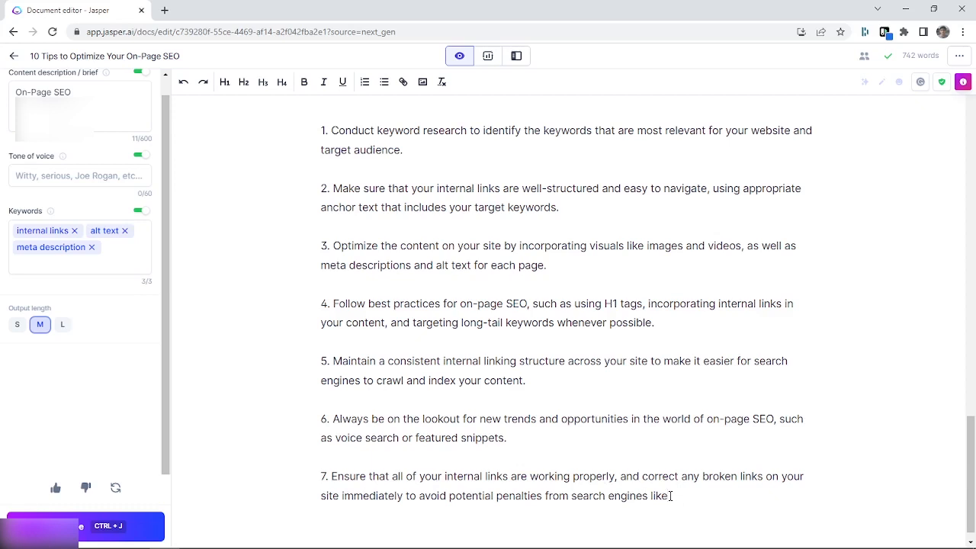
{"action": "scroll", "coordinate": [717, 449], "scroll_direction": "down", "scroll_amount": 1}
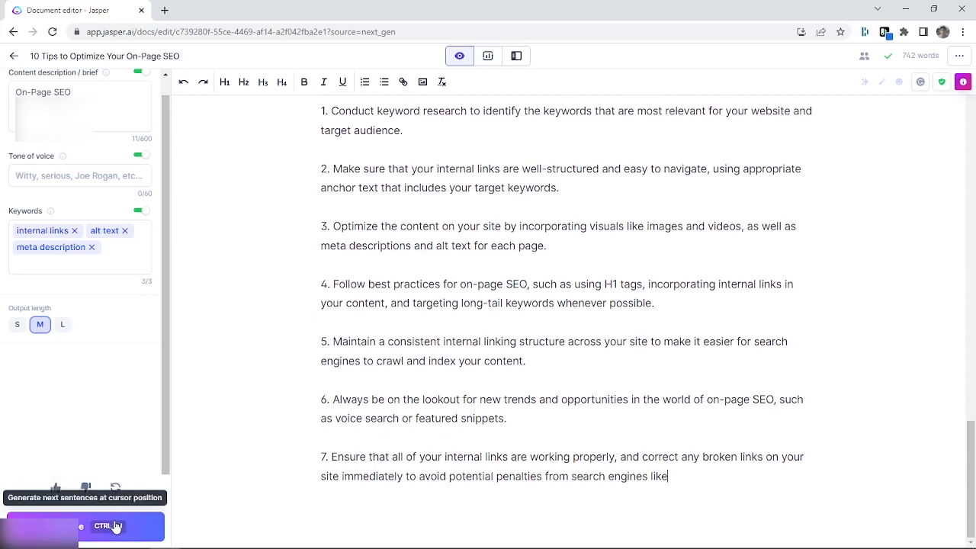
{"action": "left_click", "coordinate": [115, 526]}
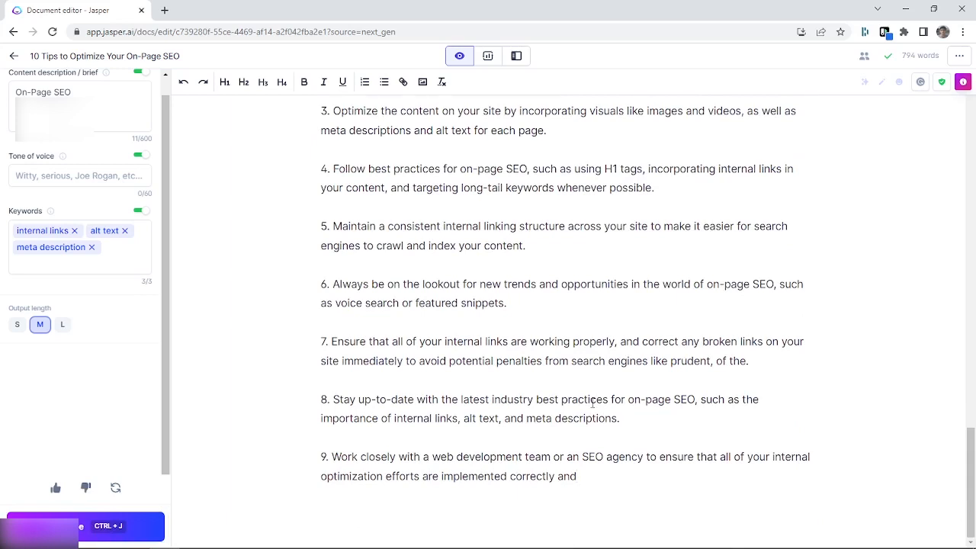
{"action": "left_click", "coordinate": [83, 527]}
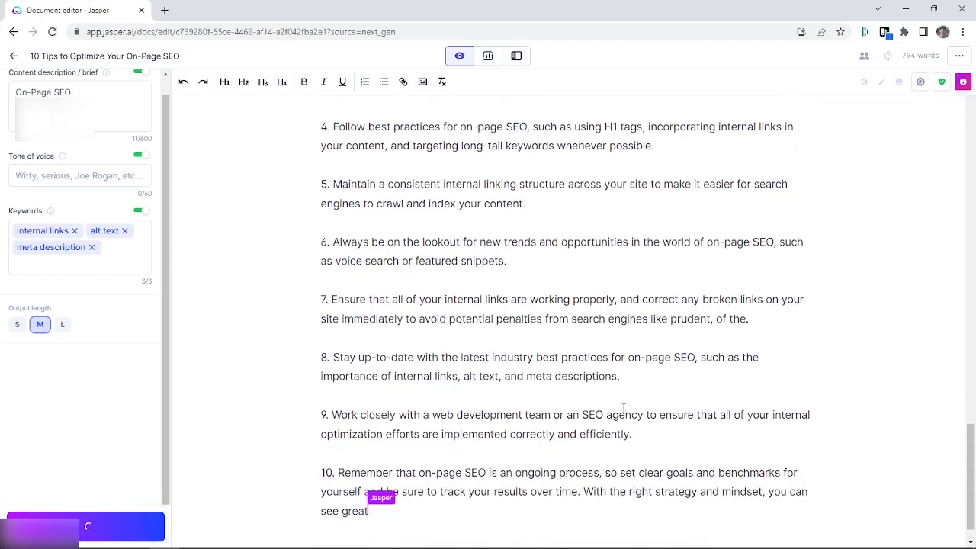
Review the post back to its beginning and highlight the introduction paragraph
{"action": "scroll", "coordinate": [428, 391], "scroll_direction": "up", "scroll_amount": 20}
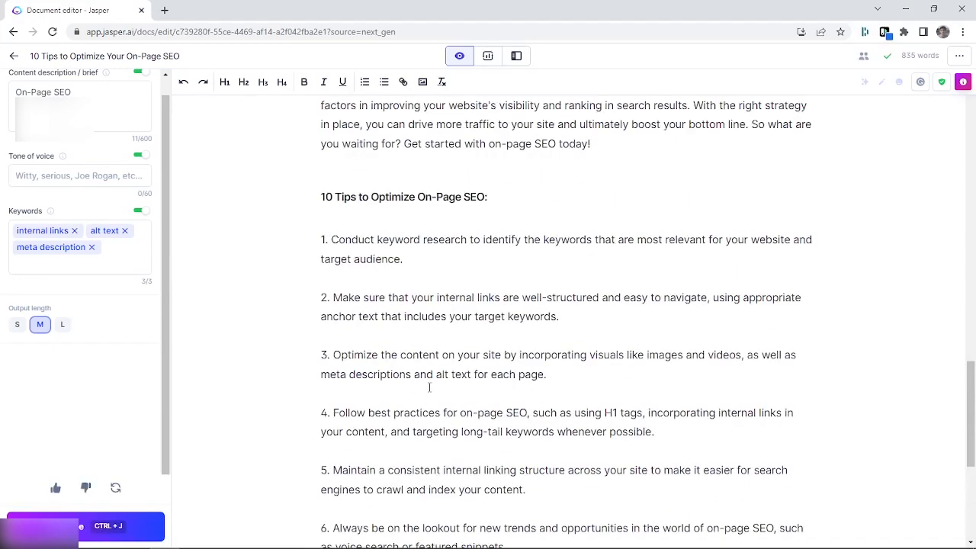
{"action": "scroll", "coordinate": [435, 359], "scroll_direction": "up", "scroll_amount": 5}
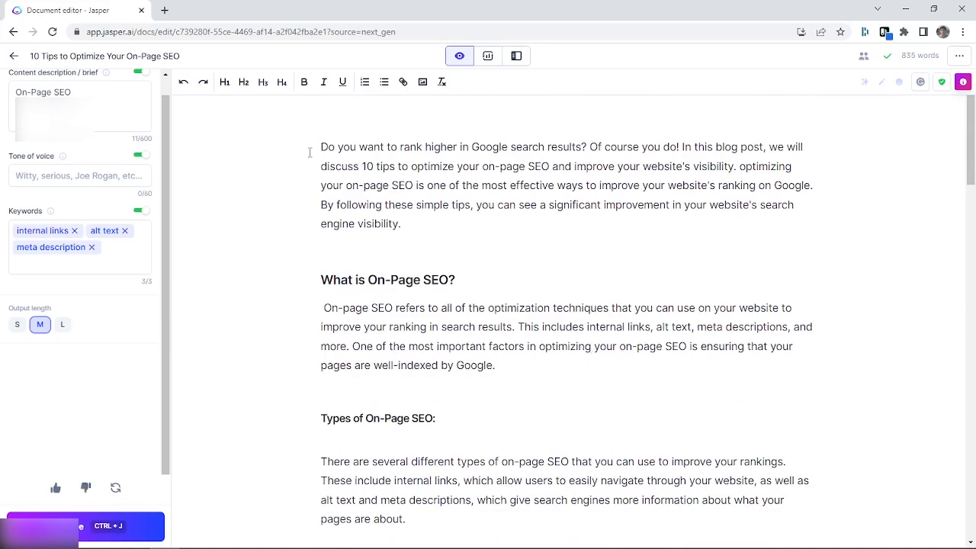
{"action": "left_click_drag", "start_coordinate": [320, 145], "coordinate": [422, 238]}
{"action": "left_click", "coordinate": [429, 228]}
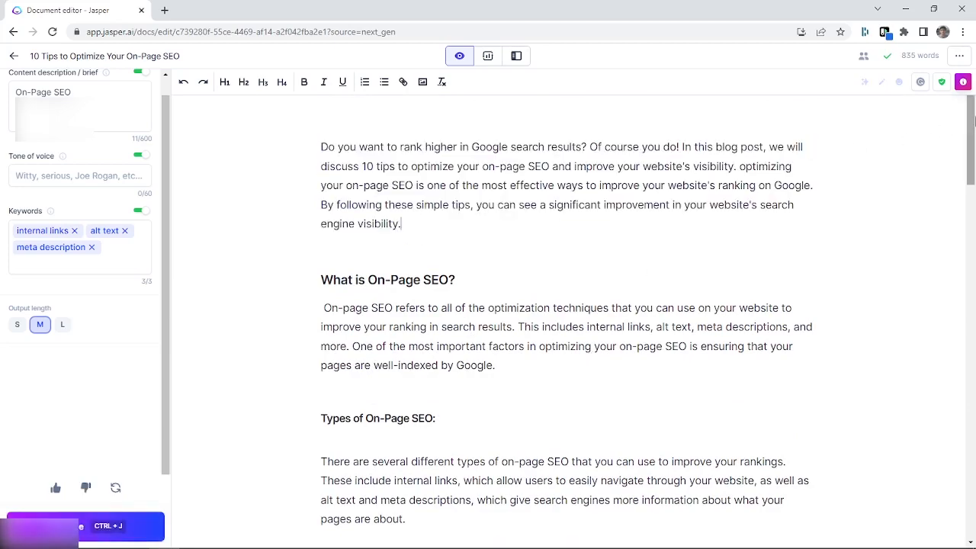
Add the level-3 heading "Conclusion:" after tip 10 at the end of the document, with a new line below it
{"action": "left_click_drag", "start_coordinate": [972, 145], "coordinate": [973, 518]}
{"action": "left_click", "coordinate": [526, 479]}
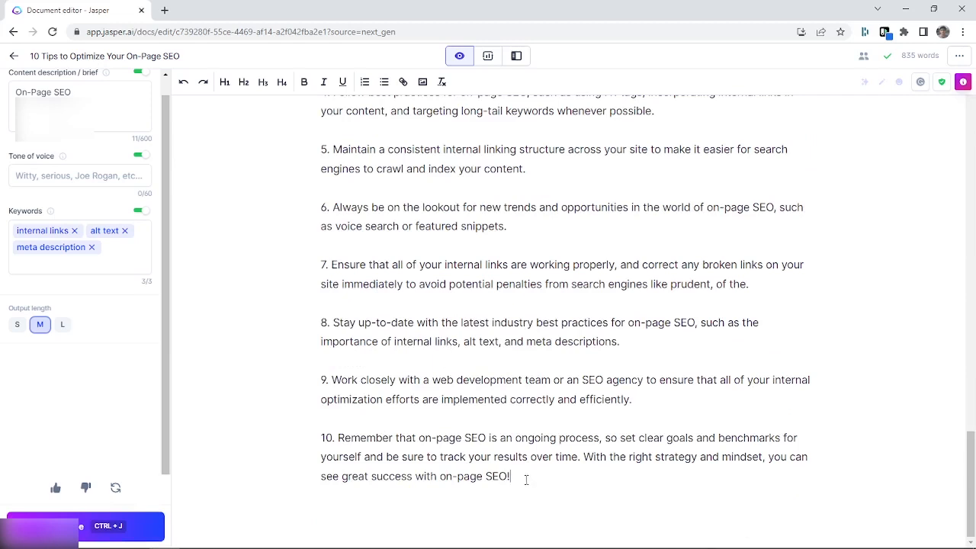
{"action": "key", "text": "Return"}
{"action": "key", "text": "ctrl+alt+3"}
{"action": "type", "text": "Cons"}
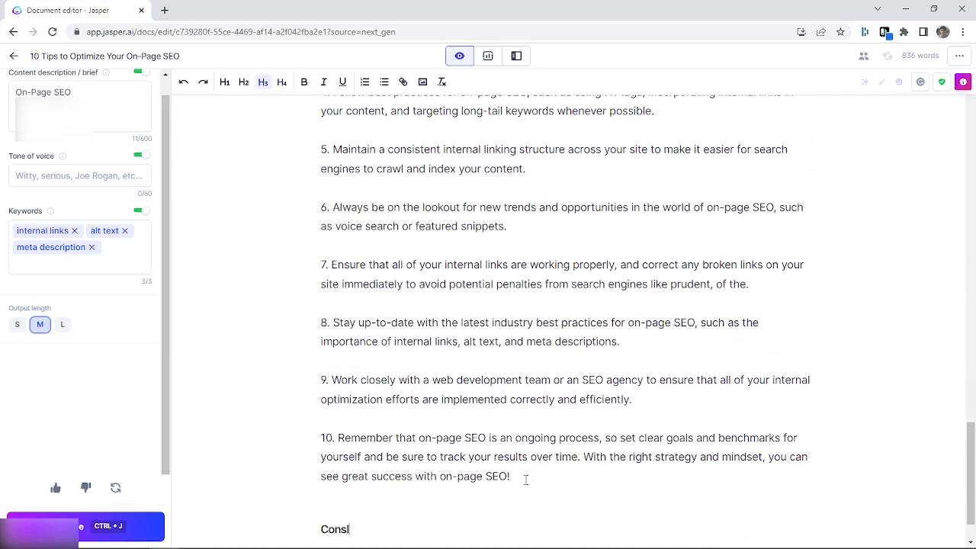
{"action": "type", "text": "ludion:"}
{"action": "key", "text": "BackSpace"}
{"action": "type", "text": "=="}
{"action": "key", "text": "BackSpace"}
{"action": "key", "text": "BackSpace"}
{"action": "key", "text": "BackSpace"}
{"action": "key", "text": "BackSpace"}
{"action": "key", "text": "BackSpace"}
{"action": "key", "text": "BackSpace"}
{"action": "type", "text": "sion"}
{"action": "scroll", "coordinate": [534, 477], "scroll_direction": "down", "scroll_amount": 1}
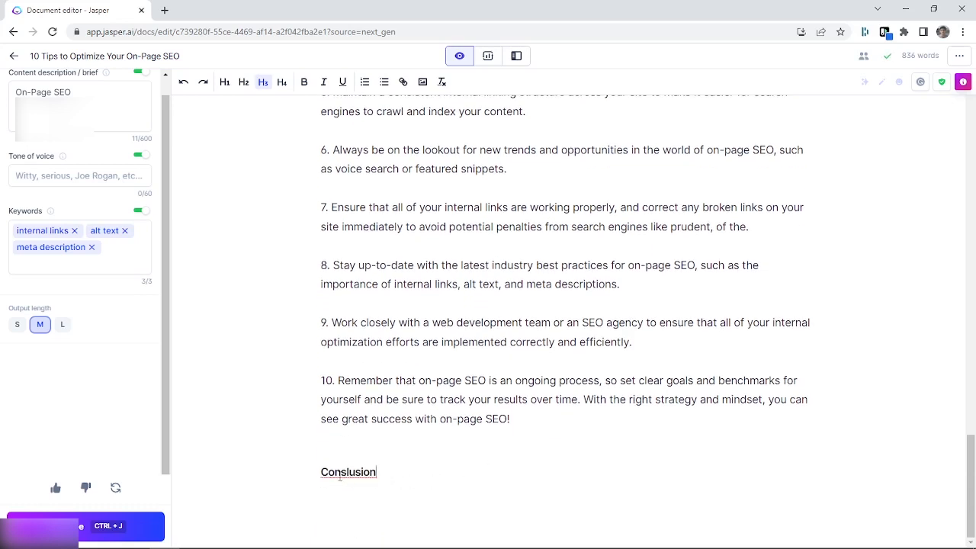
{"action": "left_click", "coordinate": [347, 472]}
{"action": "key", "text": "BackSpace"}
{"action": "type", "text": "c"}
{"action": "left_click", "coordinate": [379, 477]}
{"action": "type", "text": ":"}
{"action": "key", "text": "Return"}
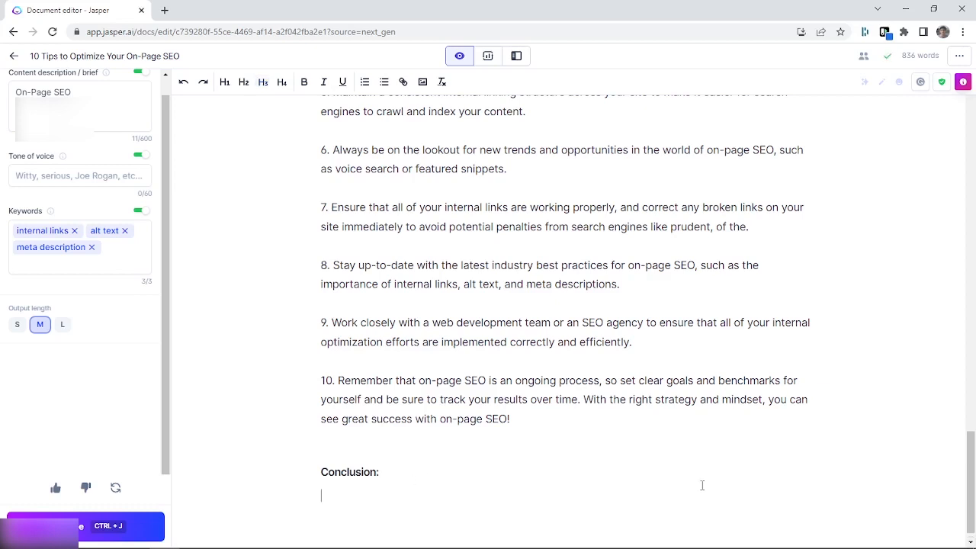
Have the AI generate the conclusion text and delete its unfinished ending "So what are"
{"action": "left_click", "coordinate": [91, 526]}
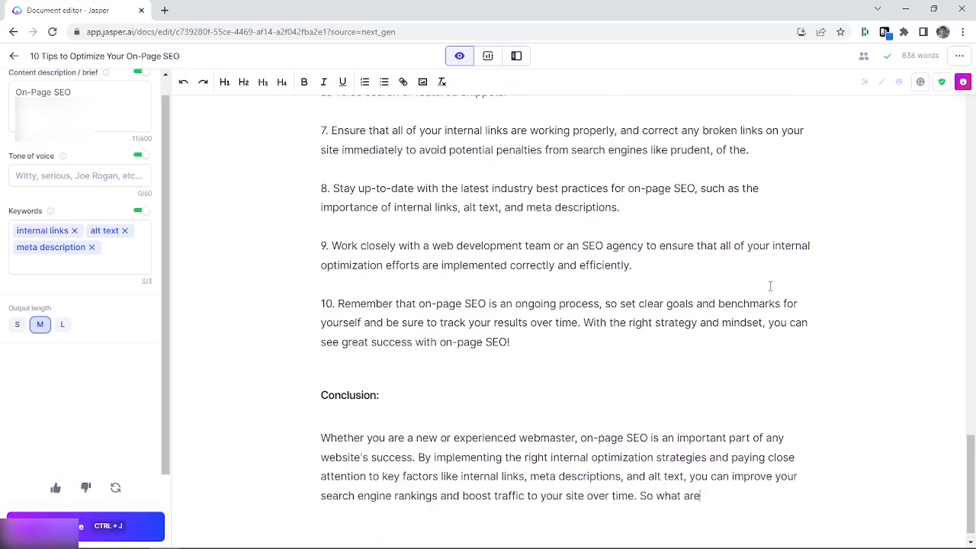
{"action": "left_click_drag", "start_coordinate": [744, 487], "coordinate": [652, 499]}
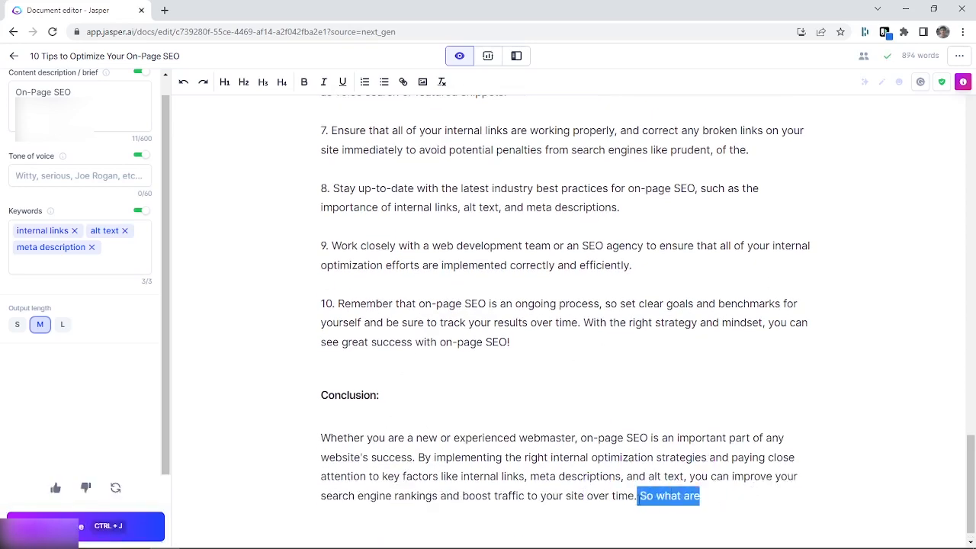
{"action": "key", "text": "BackSpace"}
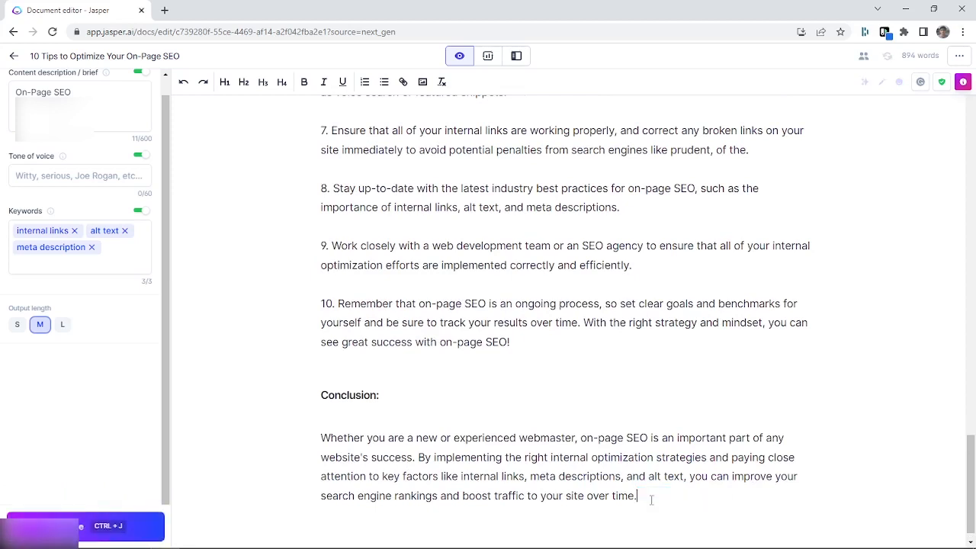
Remove the blank line between the "Conclusion:" heading and its paragraph and review the post back toward its beginning
{"action": "left_click", "coordinate": [364, 417]}
{"action": "key", "text": "BackSpace"}
{"action": "scroll", "coordinate": [588, 351], "scroll_direction": "up", "scroll_amount": 10}
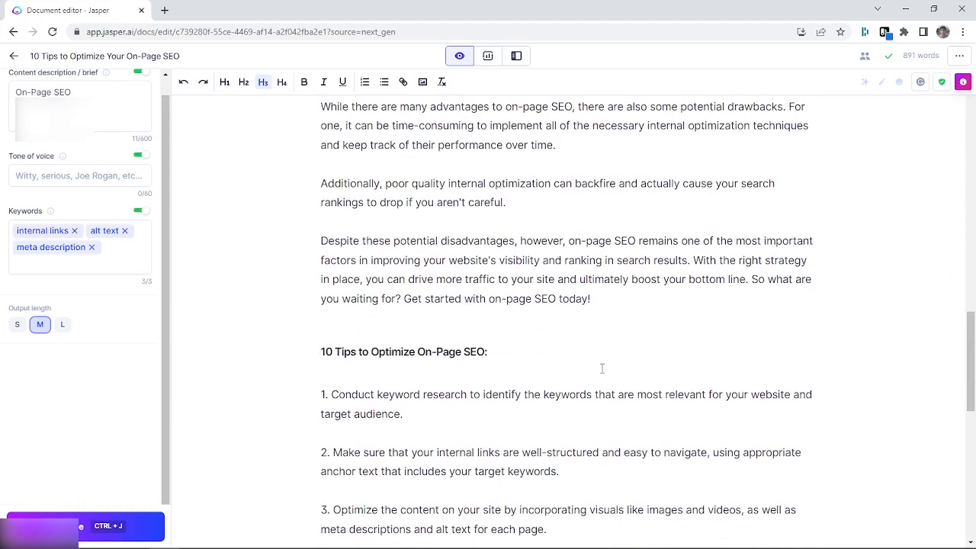
{"action": "scroll", "coordinate": [672, 337], "scroll_direction": "up", "scroll_amount": 4}
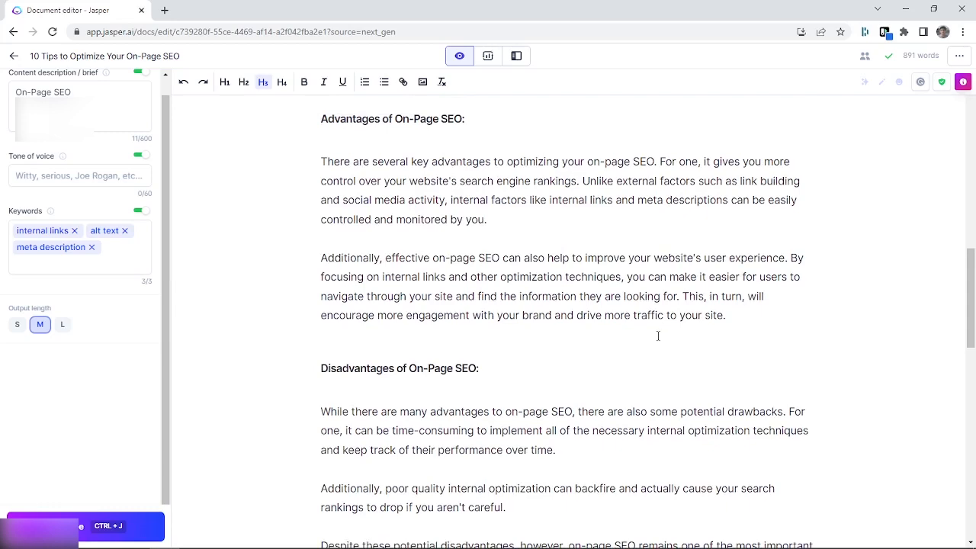
{"action": "scroll", "coordinate": [658, 335], "scroll_direction": "up", "scroll_amount": 10}
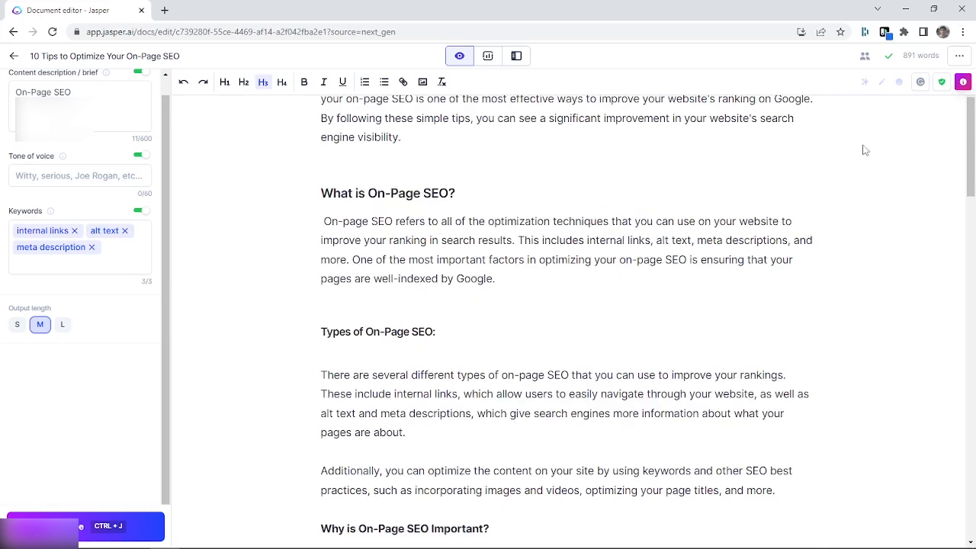
Remove the blank lines above the "What is On-Page SEO?" and "Types of On-Page SEO:" headings
{"action": "scroll", "coordinate": [824, 206], "scroll_direction": "up", "scroll_amount": 2}
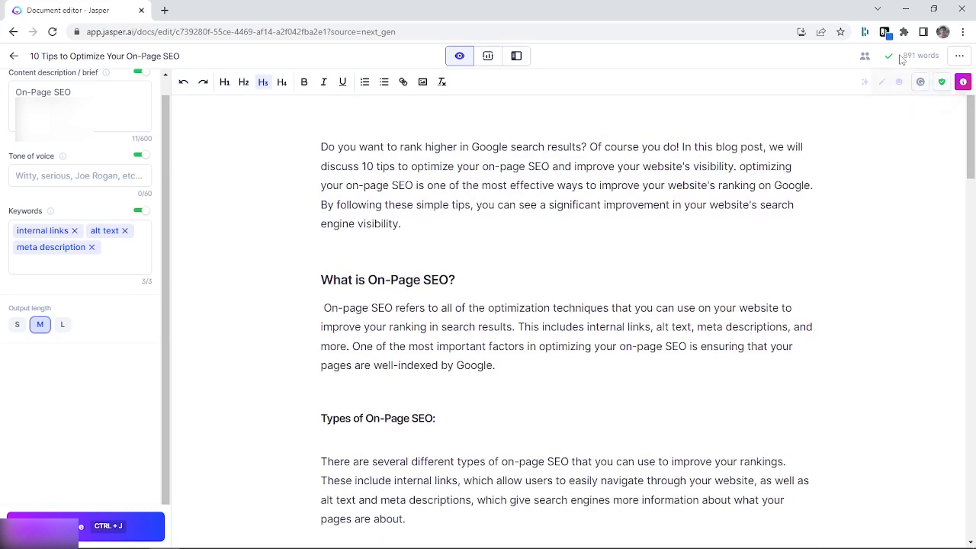
{"action": "mouse_move", "coordinate": [904, 55]}
{"action": "left_click_drag", "start_coordinate": [904, 55], "coordinate": [946, 57]}
{"action": "left_click", "coordinate": [374, 251]}
{"action": "key", "text": "BackSpace"}
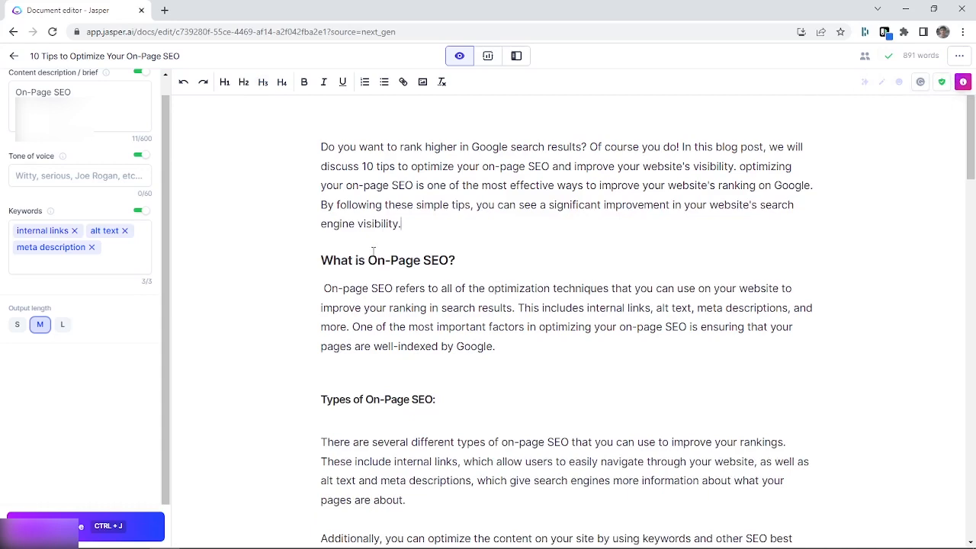
{"action": "left_click", "coordinate": [332, 373]}
{"action": "key", "text": "BackSpace"}
{"action": "scroll", "coordinate": [516, 333], "scroll_direction": "down", "scroll_amount": 3}
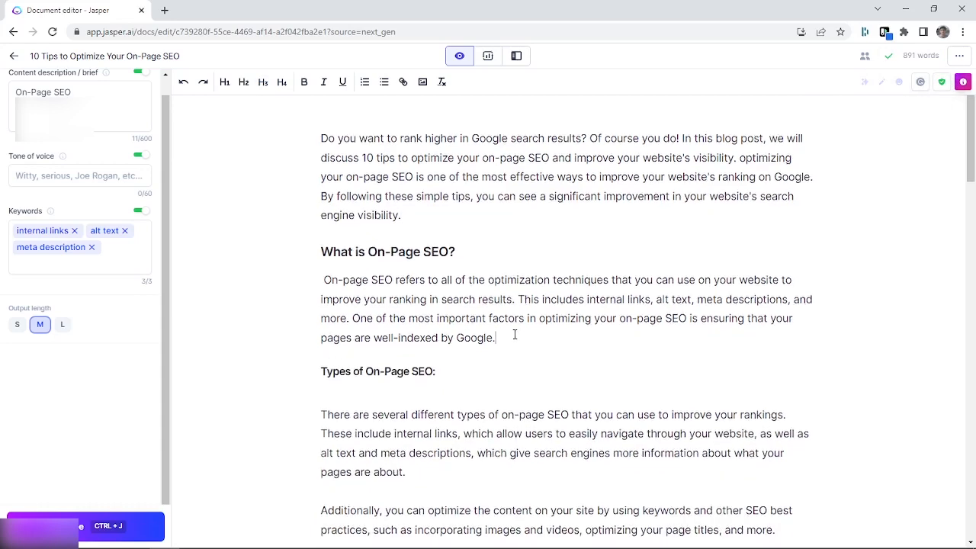
Split the introduction into two paragraphs before the sentence "By following these simple tips"
{"action": "scroll", "coordinate": [576, 320], "scroll_direction": "up", "scroll_amount": 3}
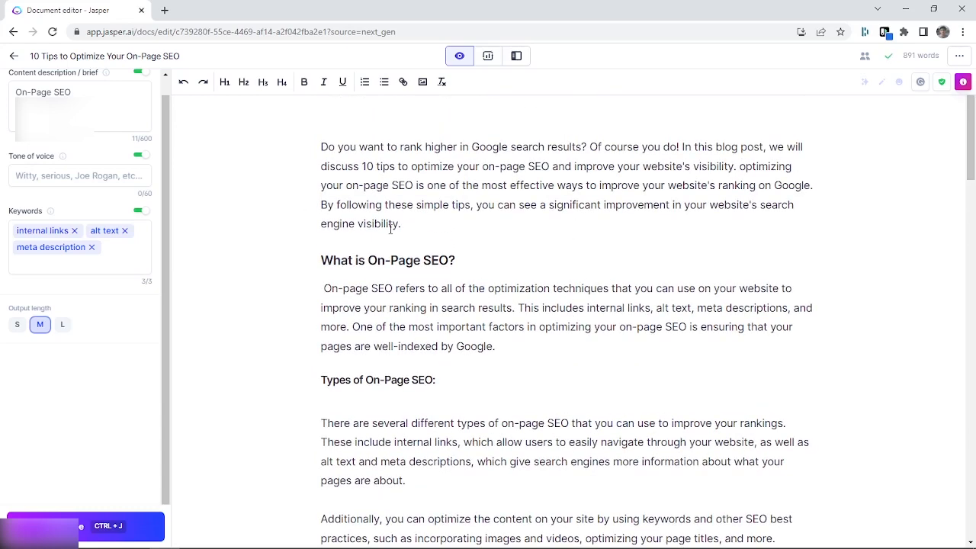
{"action": "left_click", "coordinate": [817, 185]}
{"action": "key", "text": "Return"}
Split the first paragraph under "Advantages of On-Page SEO:" before "Unlike external factors", leaving a blank line between the parts
{"action": "scroll", "coordinate": [611, 228], "scroll_direction": "down", "scroll_amount": 8}
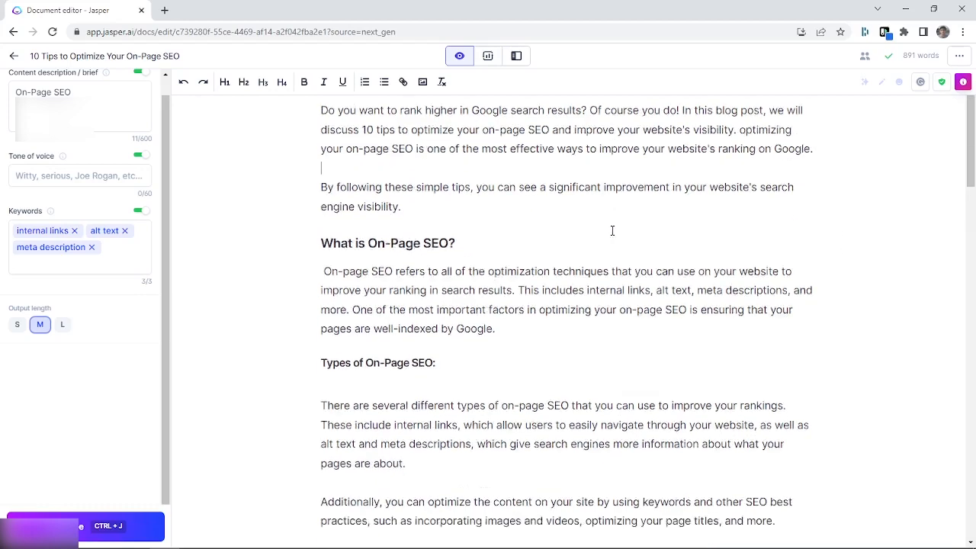
{"action": "scroll", "coordinate": [603, 255], "scroll_direction": "down", "scroll_amount": 2}
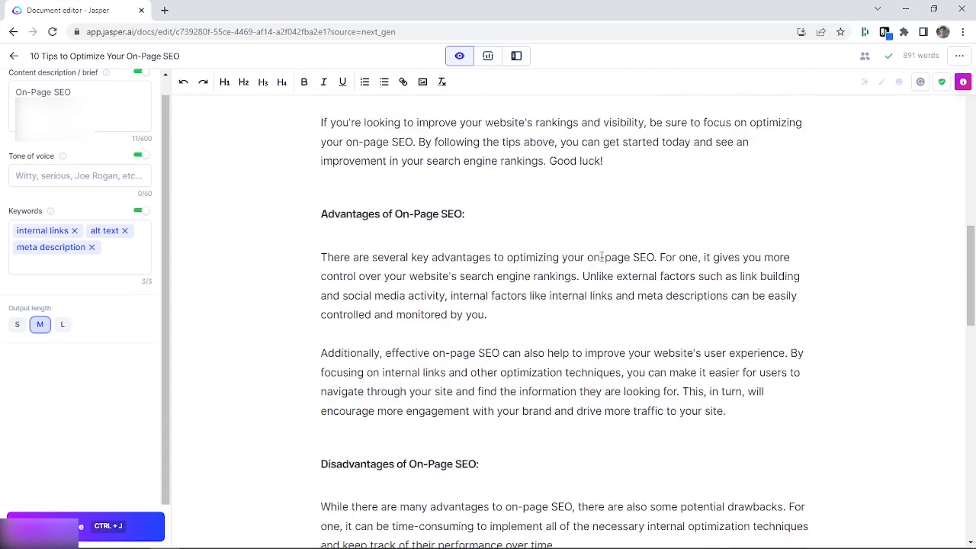
{"action": "left_click", "coordinate": [583, 248]}
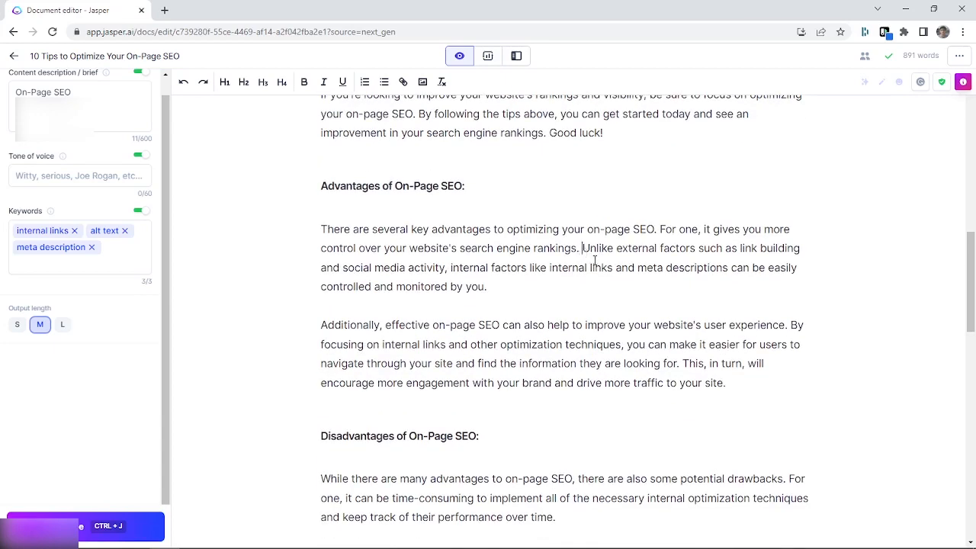
{"action": "key", "text": "shift+Return"}
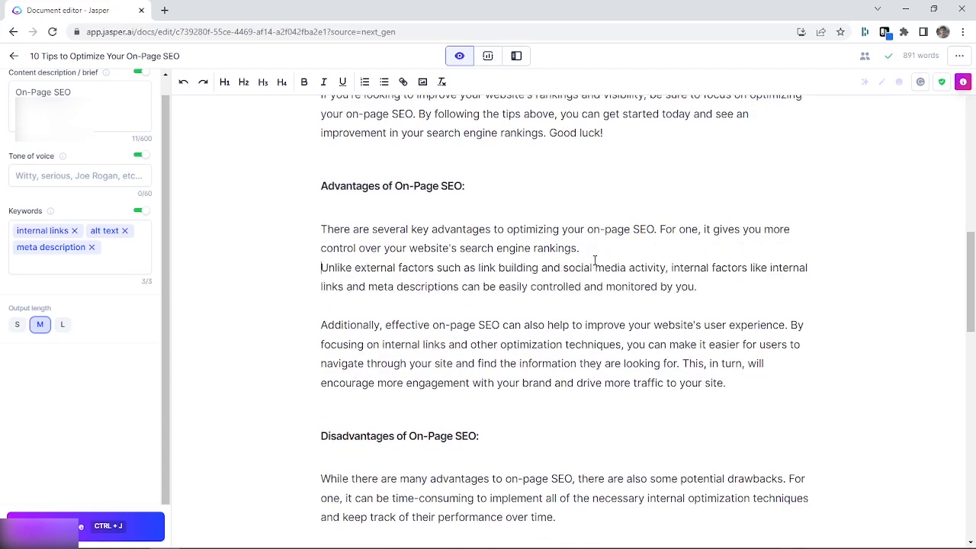
{"action": "key", "text": "Return"}
{"action": "scroll", "coordinate": [599, 282], "scroll_direction": "down", "scroll_amount": 3}
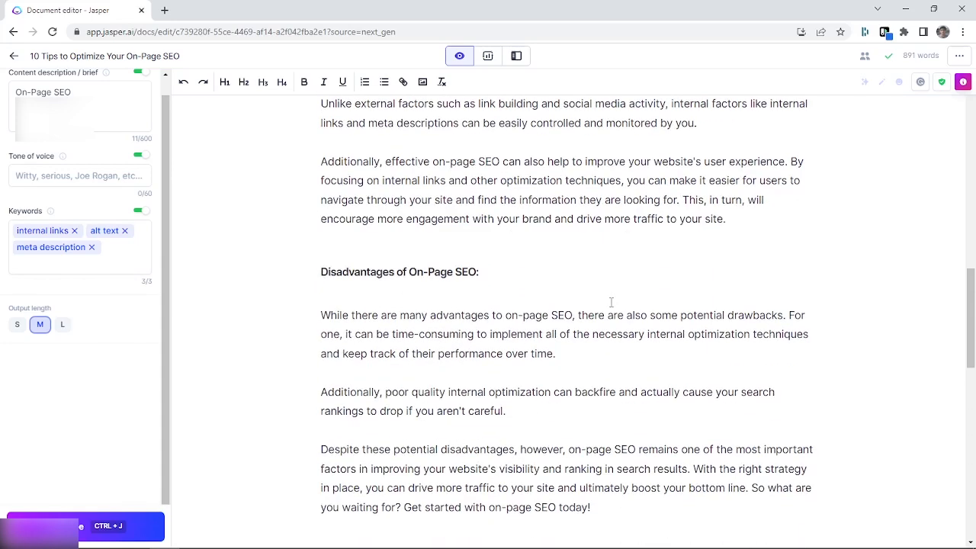
Bold "Conduct keyword research" in tip 1 and "internal links" in tip 2 of the tips list
{"action": "scroll", "coordinate": [608, 302], "scroll_direction": "up", "scroll_amount": 2}
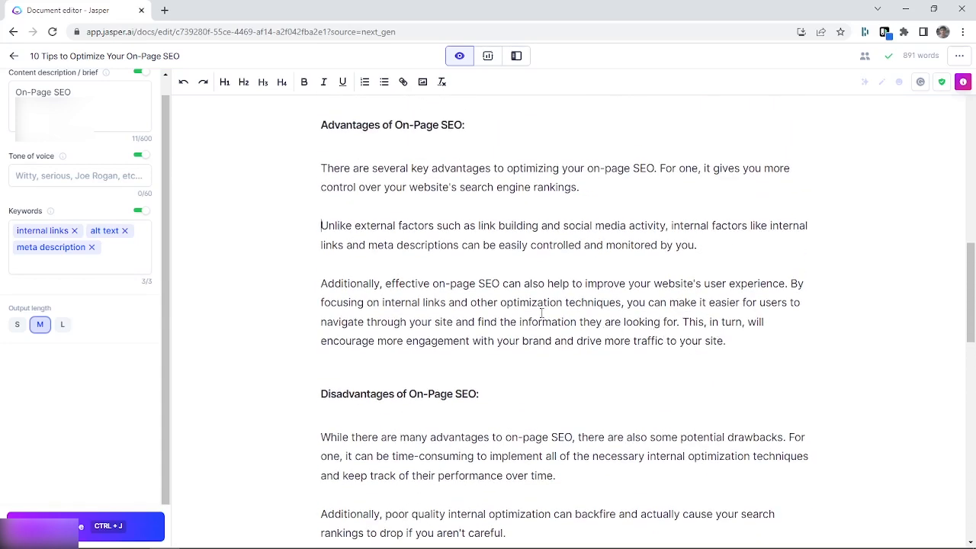
{"action": "scroll", "coordinate": [541, 313], "scroll_direction": "down", "scroll_amount": 5}
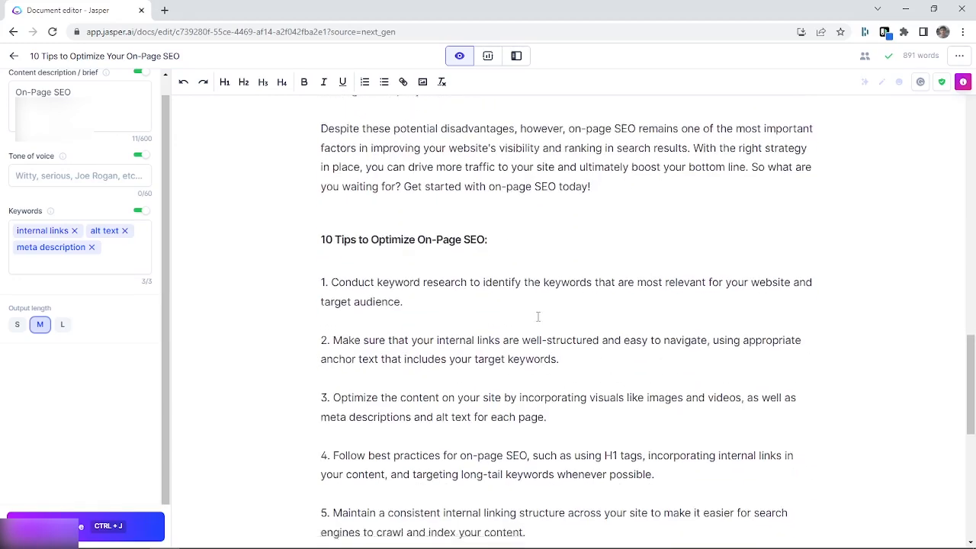
{"action": "scroll", "coordinate": [538, 317], "scroll_direction": "down", "scroll_amount": 3}
{"action": "scroll", "coordinate": [537, 317], "scroll_direction": "up", "scroll_amount": 2}
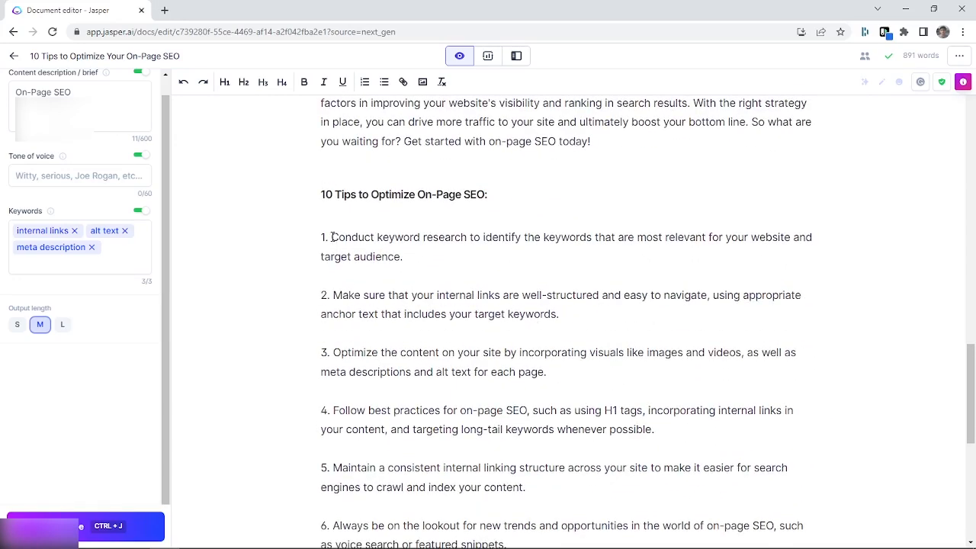
{"action": "left_click_drag", "start_coordinate": [332, 237], "coordinate": [463, 239]}
{"action": "key", "text": "ctrl+b"}
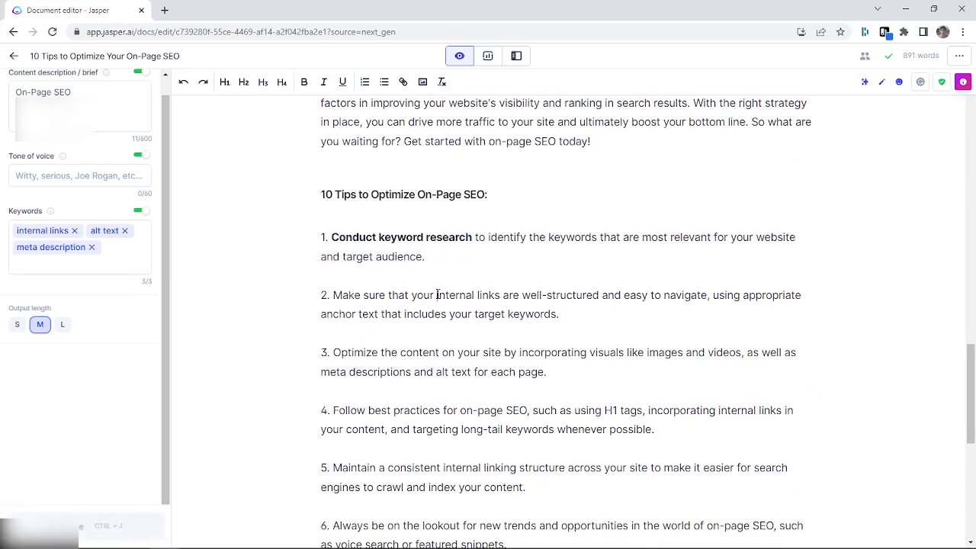
{"action": "left_click_drag", "start_coordinate": [437, 295], "coordinate": [501, 297]}
{"action": "key", "text": "ctrl+b"}
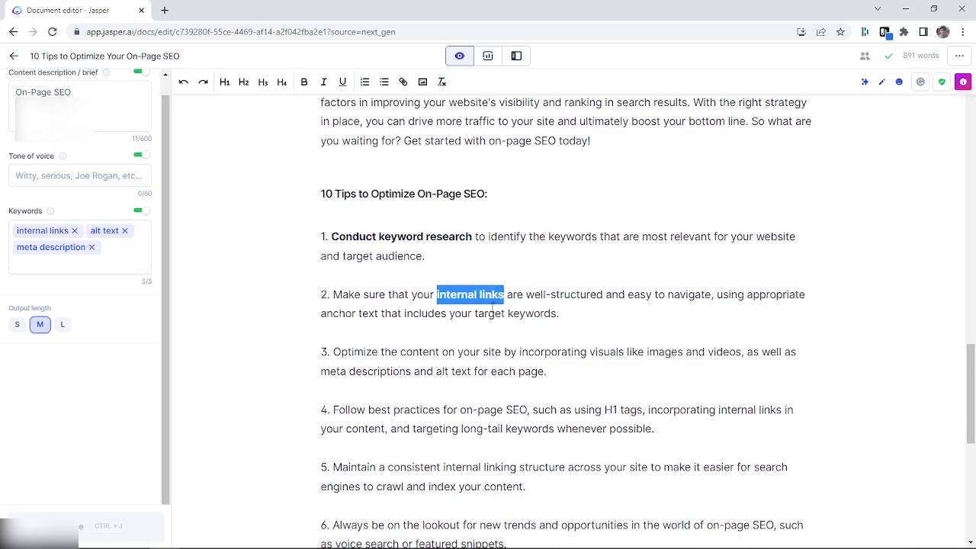
Bold the phrase "incorporating visuals like images and videos" in tip 3
{"action": "scroll", "coordinate": [391, 270], "scroll_direction": "down", "scroll_amount": 2}
{"action": "left_click_drag", "start_coordinate": [333, 231], "coordinate": [363, 231]}
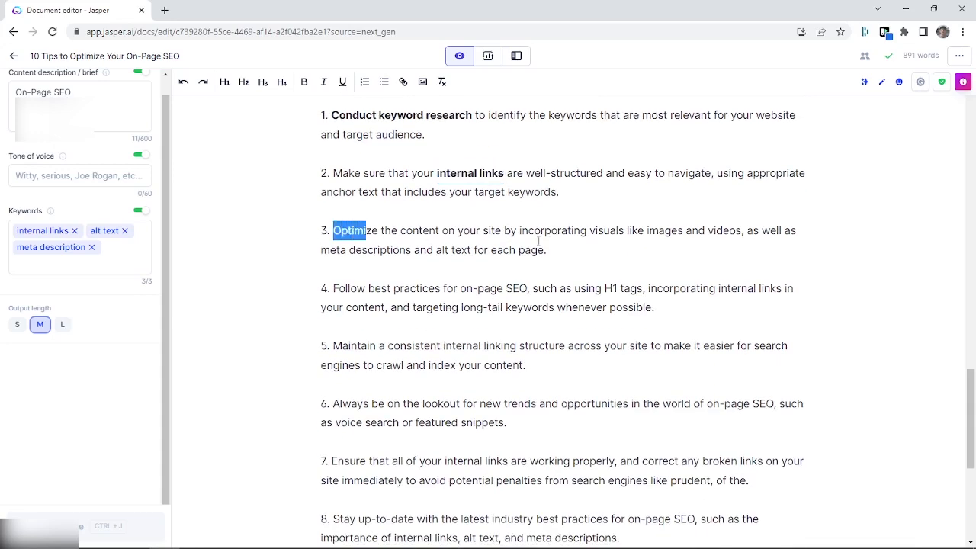
{"action": "left_click", "coordinate": [553, 240]}
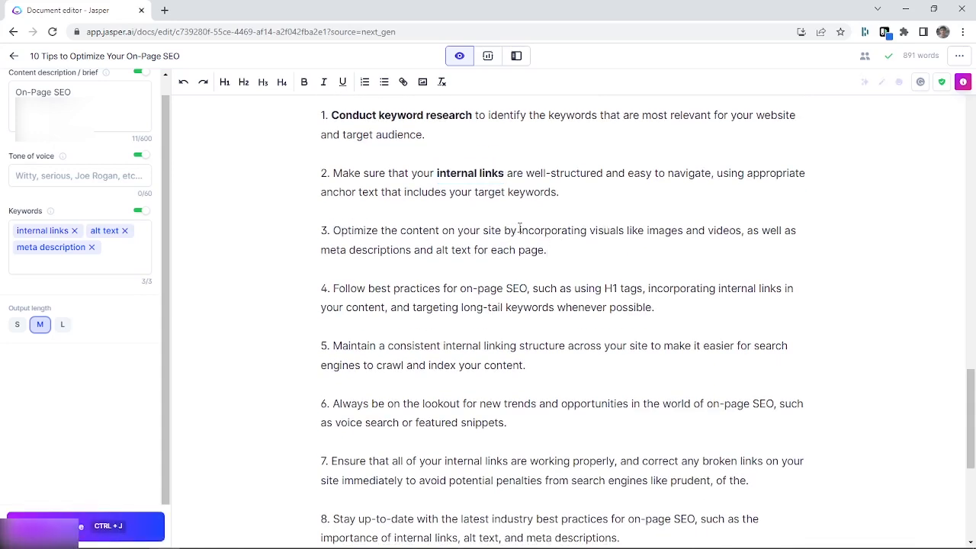
{"action": "left_click_drag", "start_coordinate": [520, 231], "coordinate": [741, 238]}
{"action": "key", "text": "ctrl+b"}
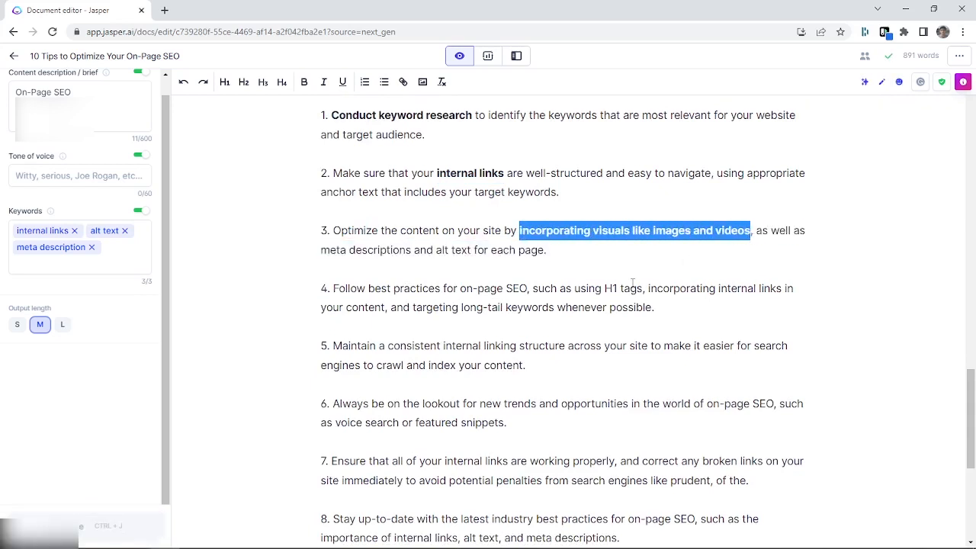
Bold the phrase "best practices for on-page SEO" in tip 4
{"action": "scroll", "coordinate": [632, 283], "scroll_direction": "down", "scroll_amount": 1}
{"action": "left_click", "coordinate": [527, 229]}
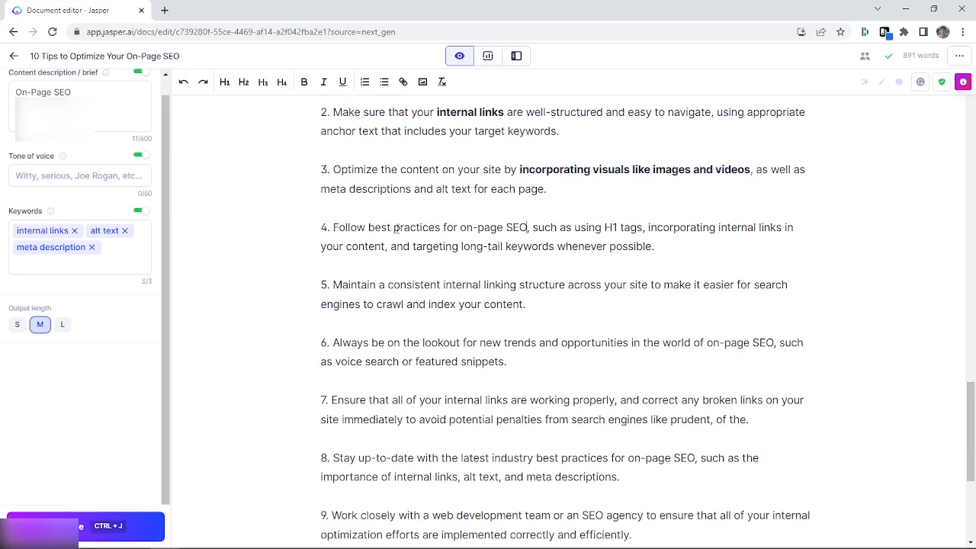
{"action": "left_click_drag", "start_coordinate": [369, 227], "coordinate": [527, 227]}
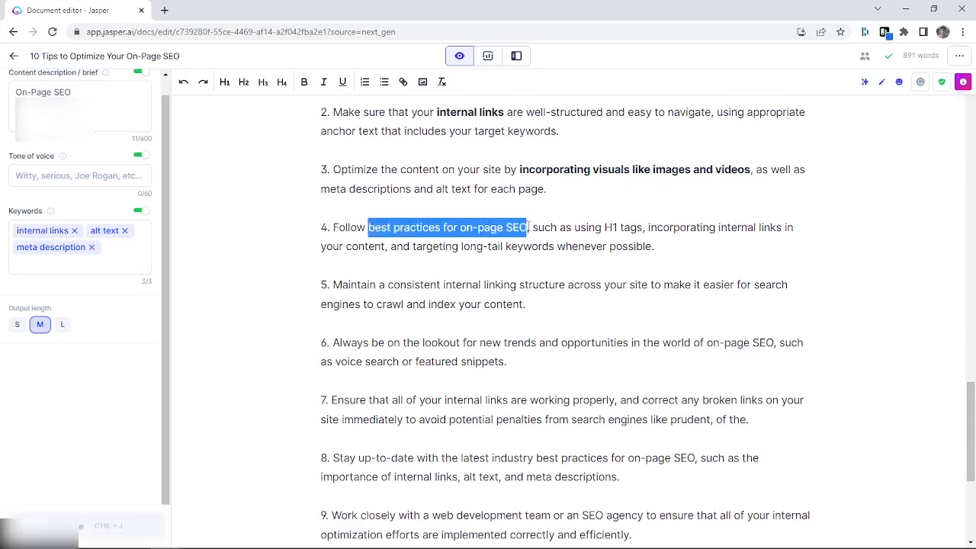
{"action": "key", "text": "ctrl+b"}
{"action": "left_click", "coordinate": [579, 264]}
Review the post from the conclusion back to the "Types of On-Page SEO:" section, highlighting the "Despite these potential disadvantages" paragraph
{"action": "scroll", "coordinate": [571, 265], "scroll_direction": "down", "scroll_amount": 4}
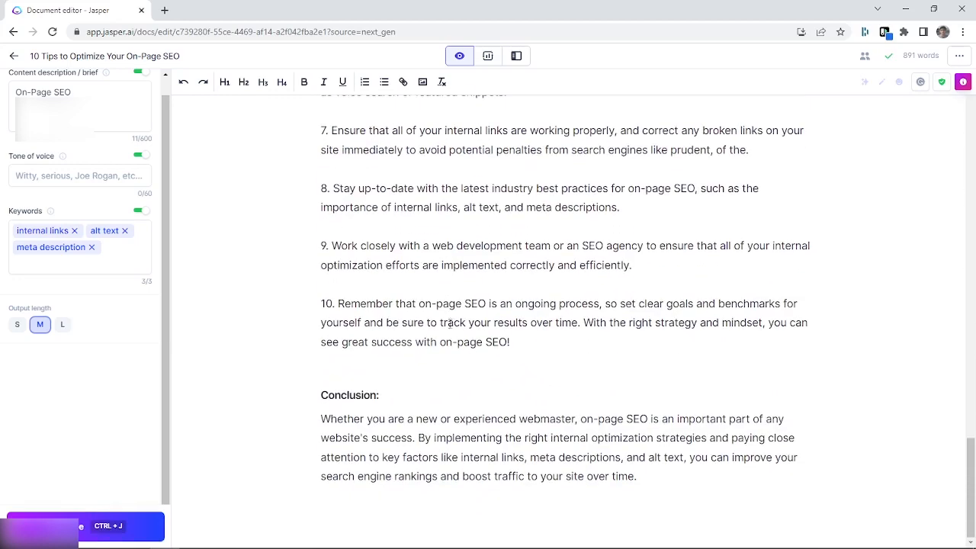
{"action": "scroll", "coordinate": [450, 328], "scroll_direction": "up", "scroll_amount": 1}
{"action": "scroll", "coordinate": [483, 340], "scroll_direction": "up", "scroll_amount": 7}
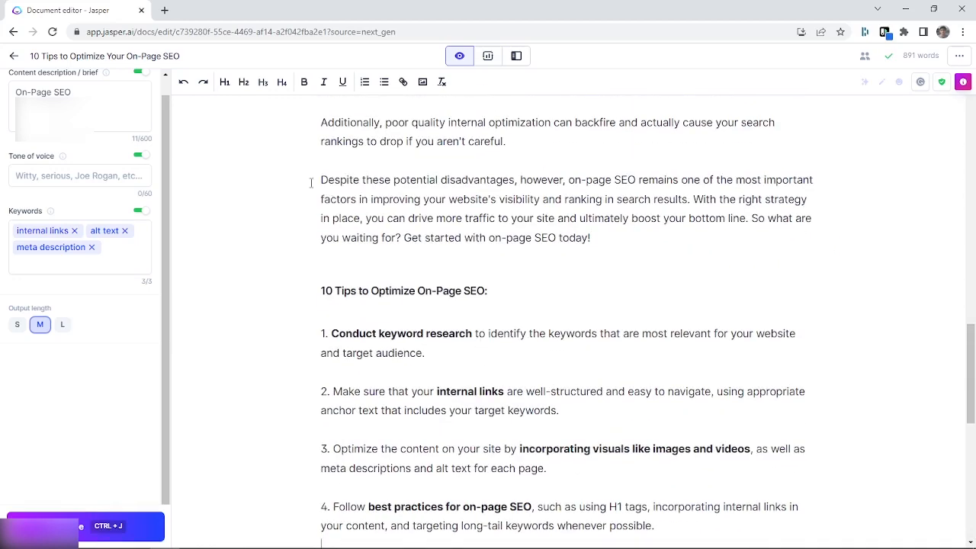
{"action": "left_click_drag", "start_coordinate": [311, 183], "coordinate": [615, 242]}
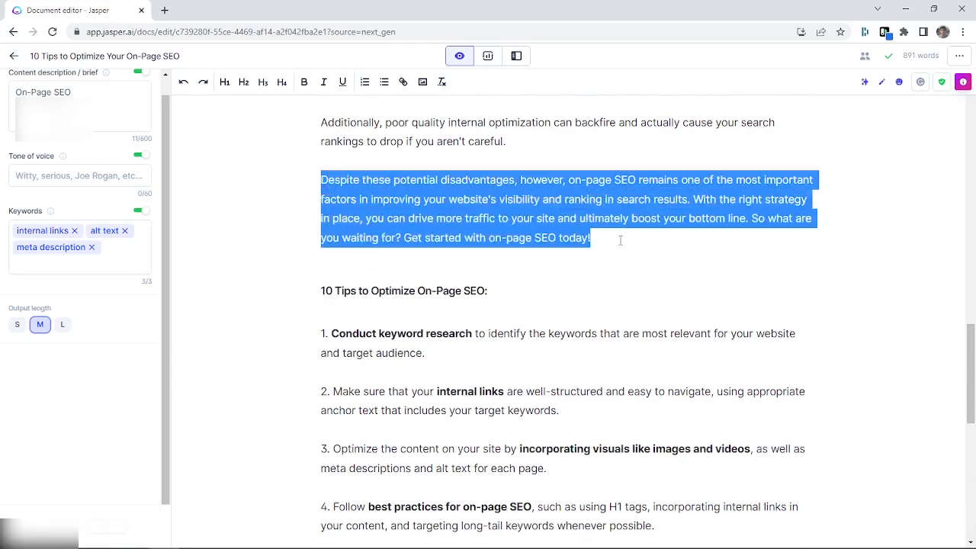
{"action": "double_click", "coordinate": [520, 200]}
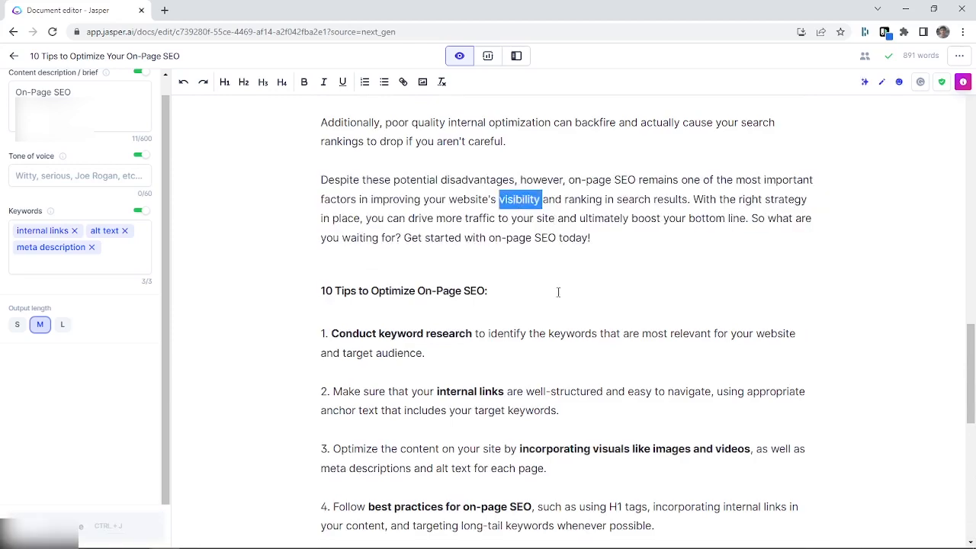
{"action": "scroll", "coordinate": [559, 292], "scroll_direction": "up", "scroll_amount": 8}
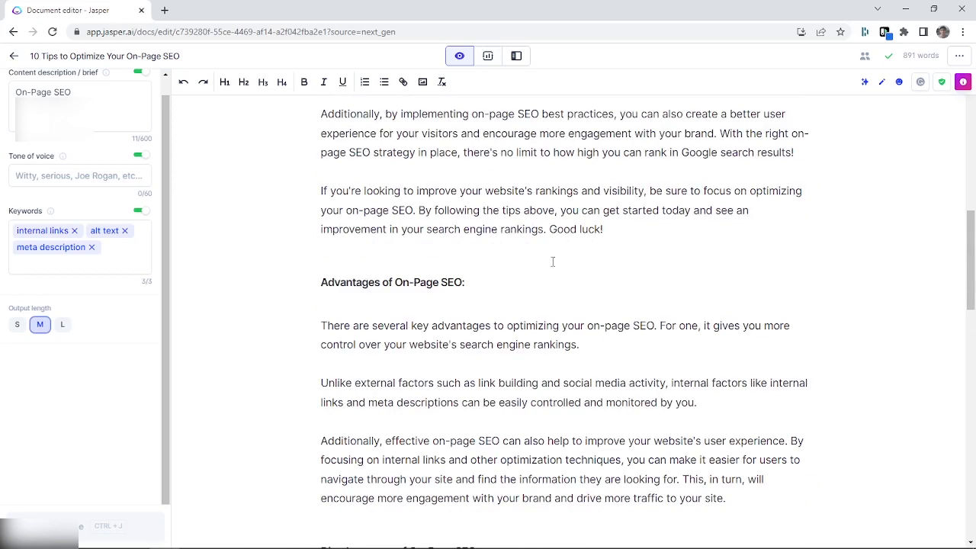
{"action": "scroll", "coordinate": [552, 263], "scroll_direction": "up", "scroll_amount": 5}
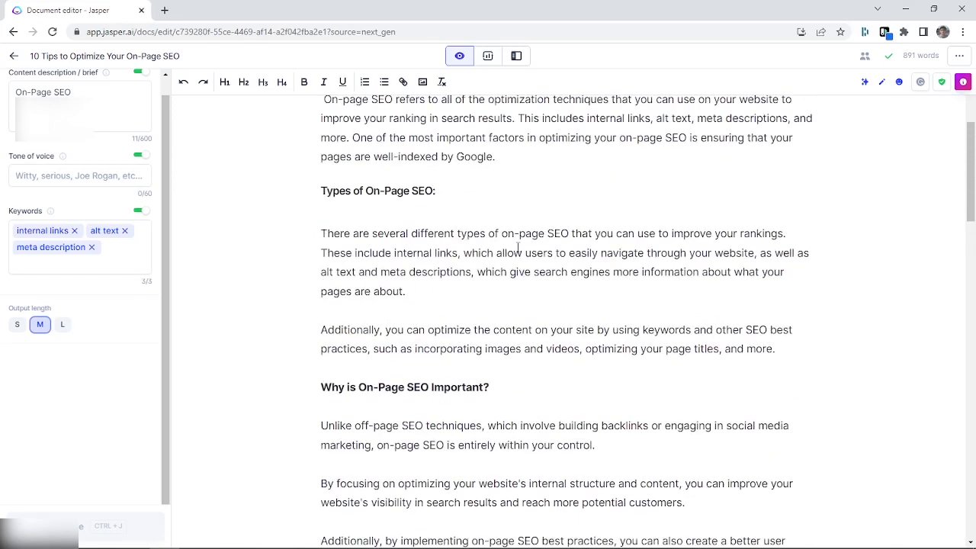
Search Google in a new browser tab for "on page seo" and expand the question "What are two examples of on-page SEO?"
{"action": "left_click", "coordinate": [163, 10]}
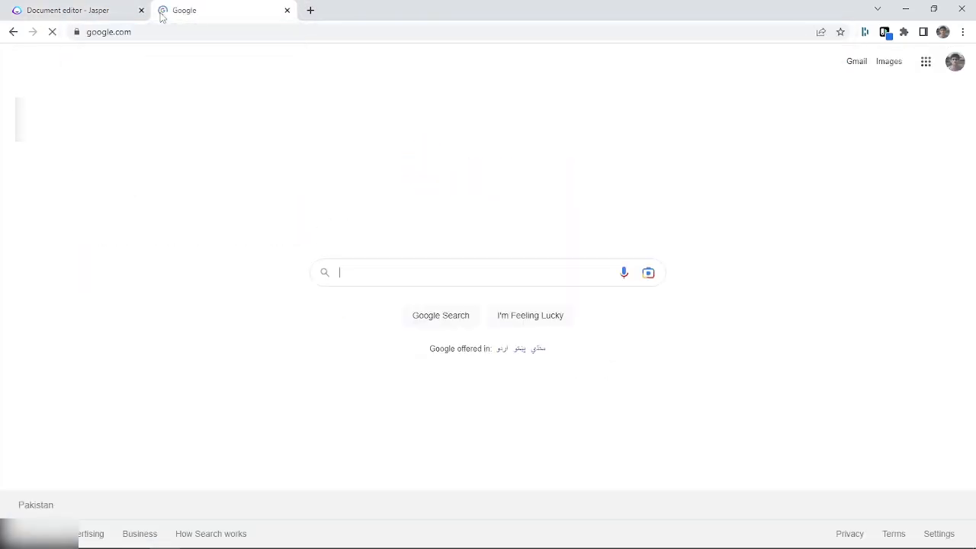
{"action": "type", "text": "on page"}
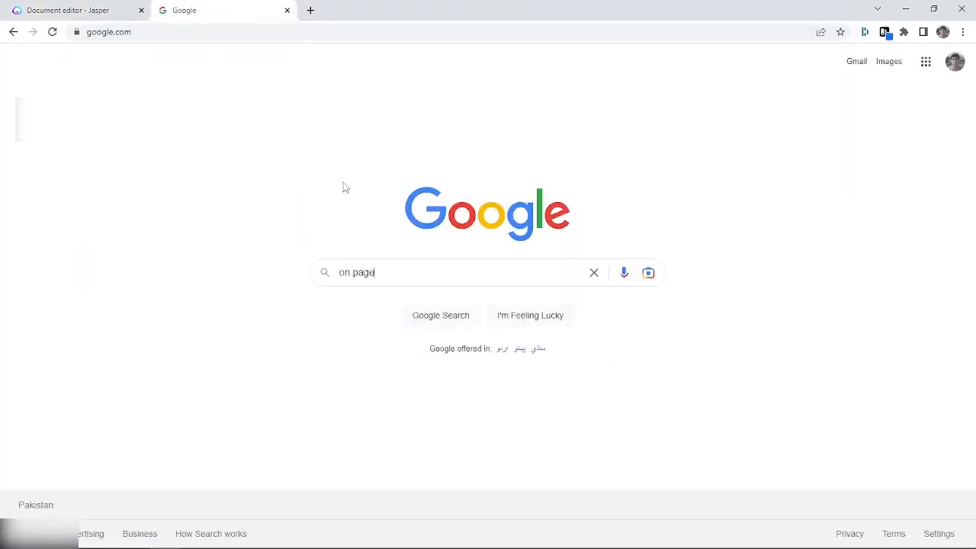
{"action": "type", "text": " seo"}
{"action": "key", "text": "Return"}
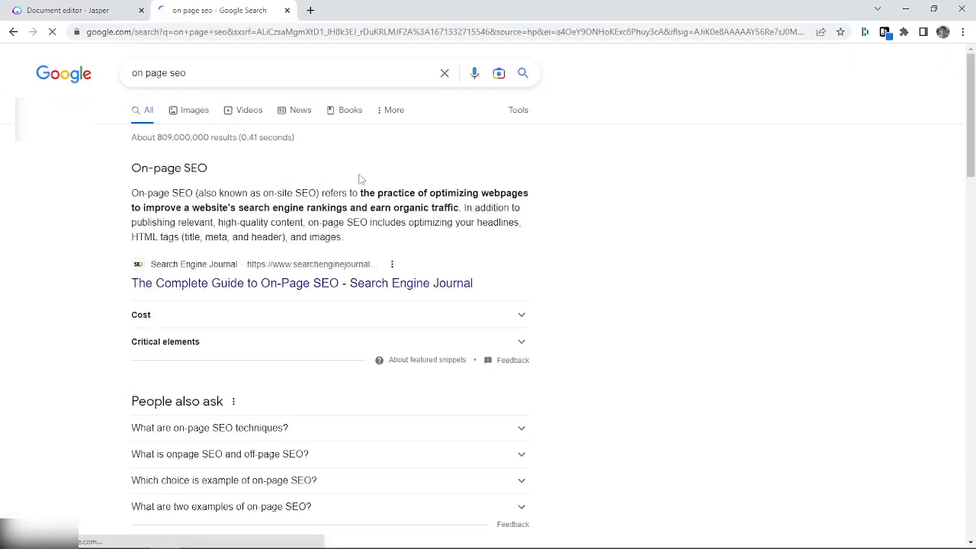
{"action": "scroll", "coordinate": [417, 167], "scroll_direction": "down", "scroll_amount": 3}
{"action": "left_click", "coordinate": [363, 325]}
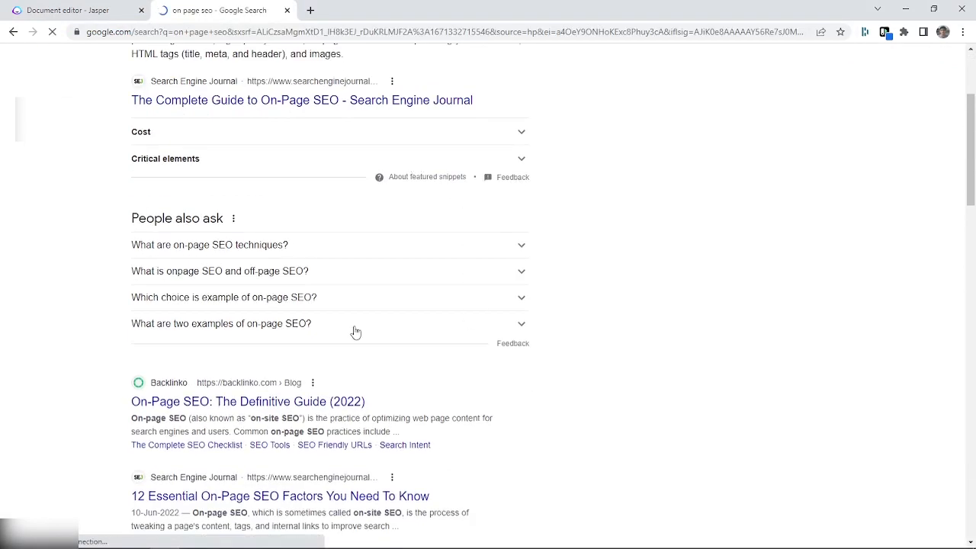
Examine the related questions and results for "on page seo" and display the suggested searches
{"action": "scroll", "coordinate": [362, 324], "scroll_direction": "down", "scroll_amount": 5}
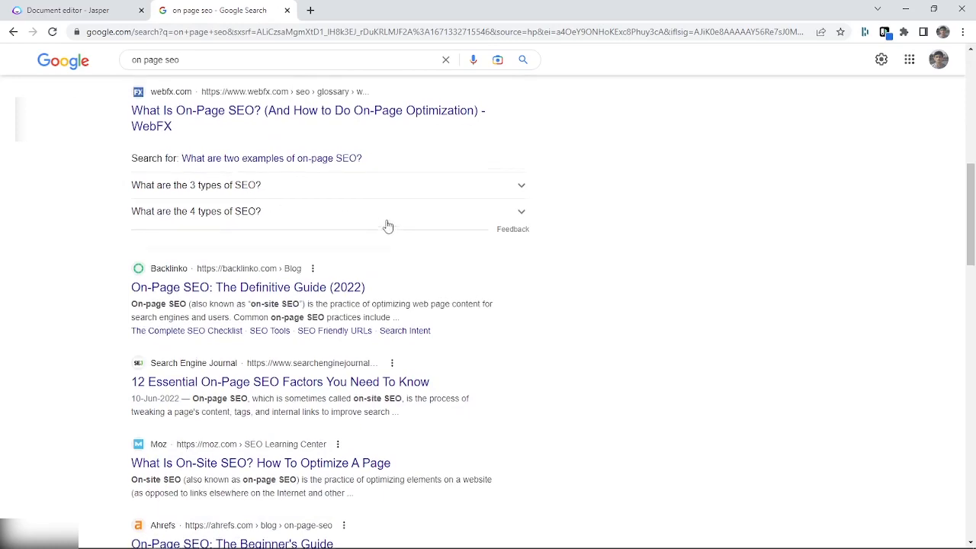
{"action": "scroll", "coordinate": [303, 336], "scroll_direction": "up", "scroll_amount": 2}
{"action": "scroll", "coordinate": [377, 257], "scroll_direction": "up", "scroll_amount": 2}
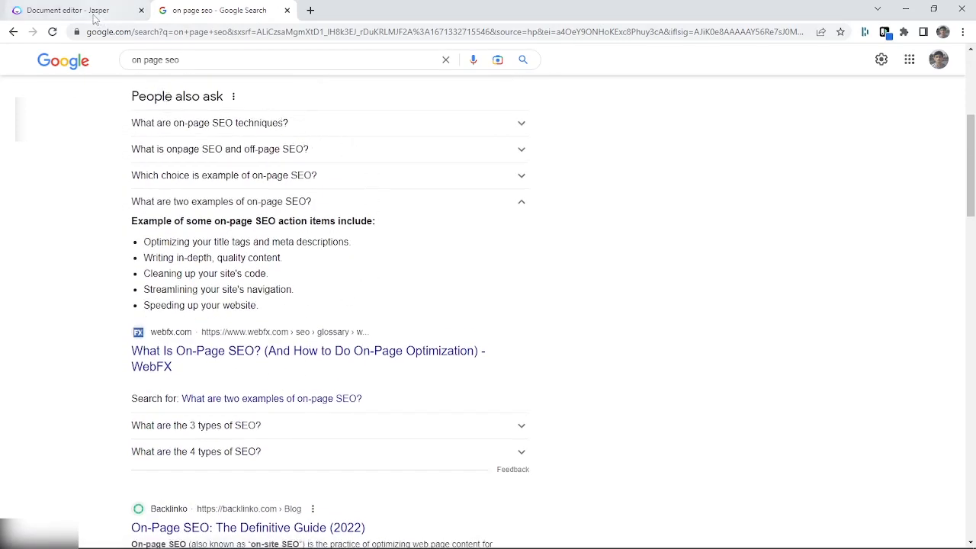
{"action": "scroll", "coordinate": [591, 237], "scroll_direction": "up", "scroll_amount": 4}
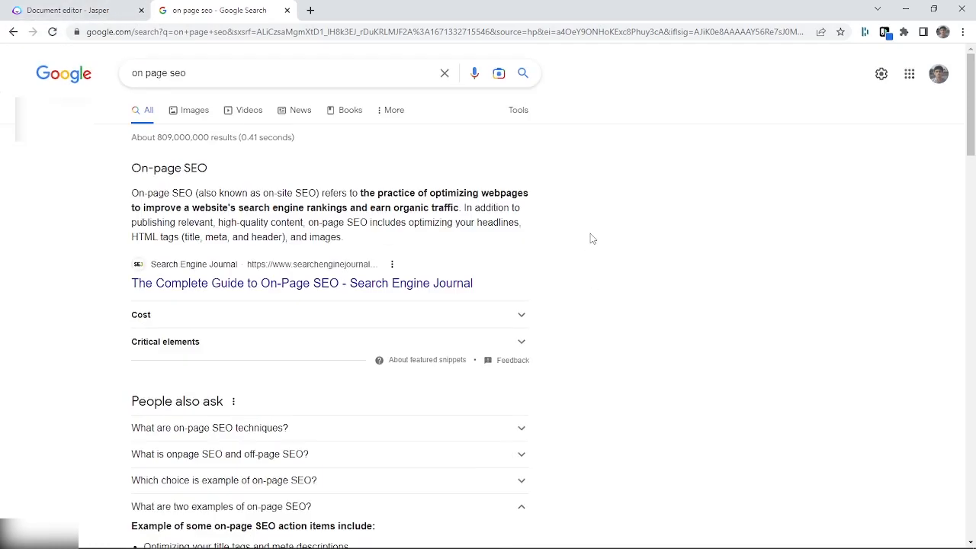
{"action": "left_click", "coordinate": [269, 73]}
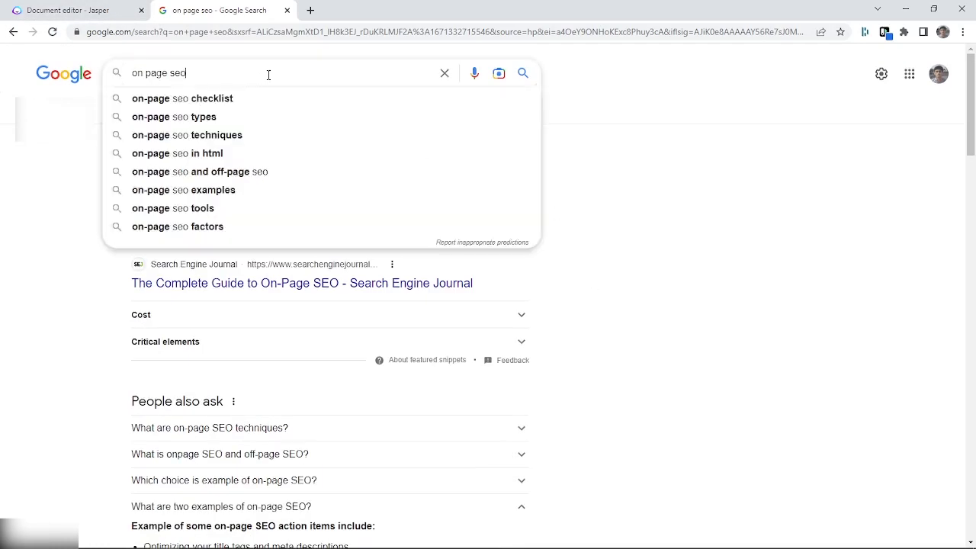
Return to the Jasper document, highlight "On-Page SEO" in the "What is On-Page SEO?" heading, and compare it with the Google results
{"action": "left_click", "coordinate": [103, 14]}
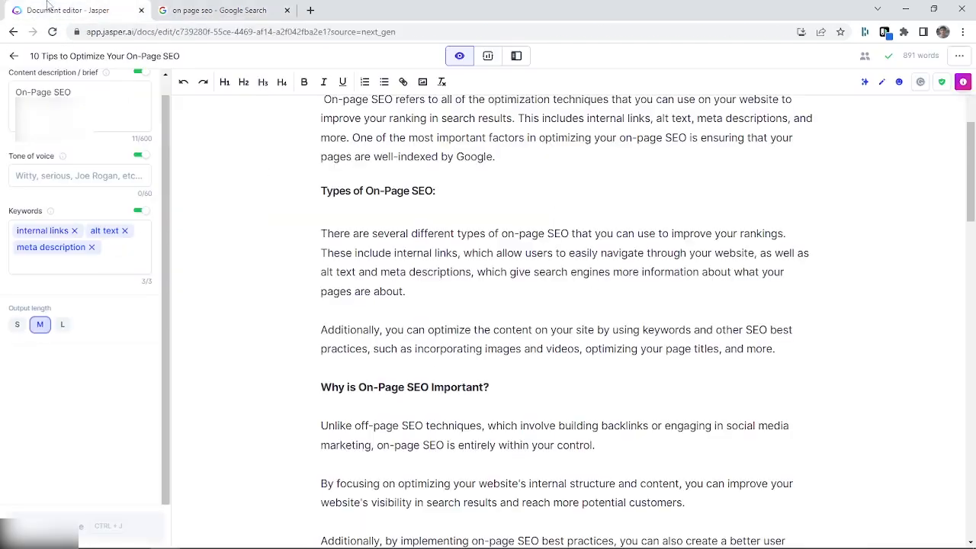
{"action": "scroll", "coordinate": [434, 228], "scroll_direction": "up", "scroll_amount": 3}
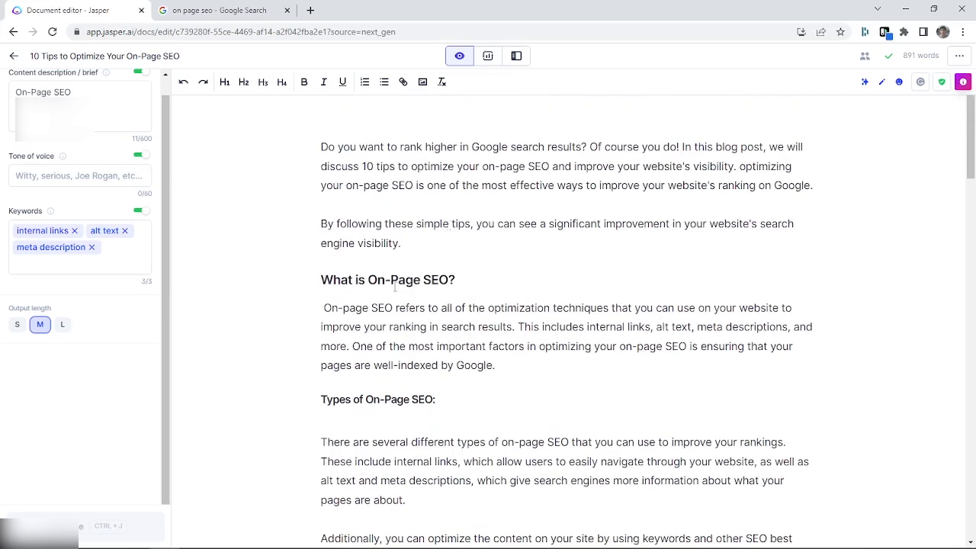
{"action": "left_click_drag", "start_coordinate": [369, 280], "coordinate": [450, 280]}
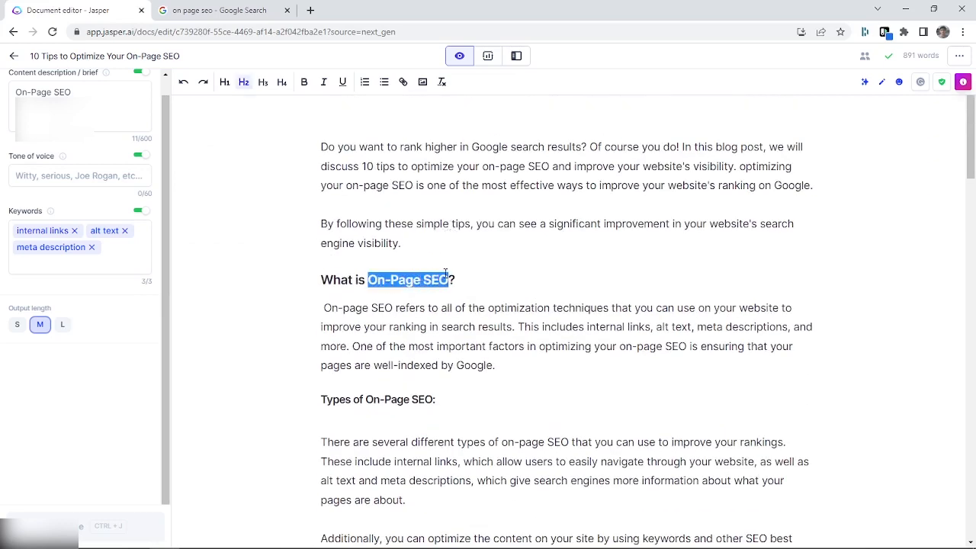
{"action": "left_click", "coordinate": [207, 6]}
{"action": "scroll", "coordinate": [366, 321], "scroll_direction": "down", "scroll_amount": 10}
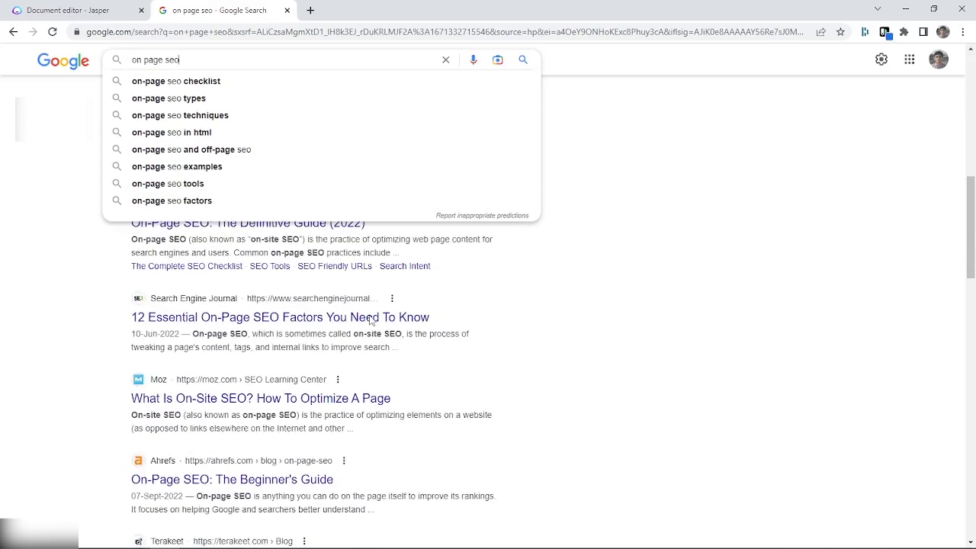
{"action": "scroll", "coordinate": [341, 369], "scroll_direction": "down", "scroll_amount": 5}
{"action": "left_click", "coordinate": [114, 10]}
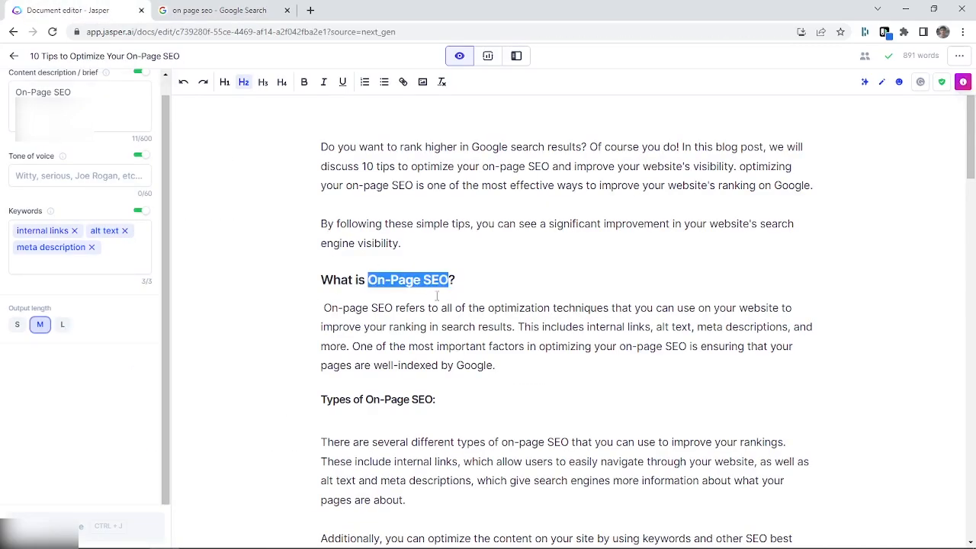
{"action": "left_click", "coordinate": [461, 283]}
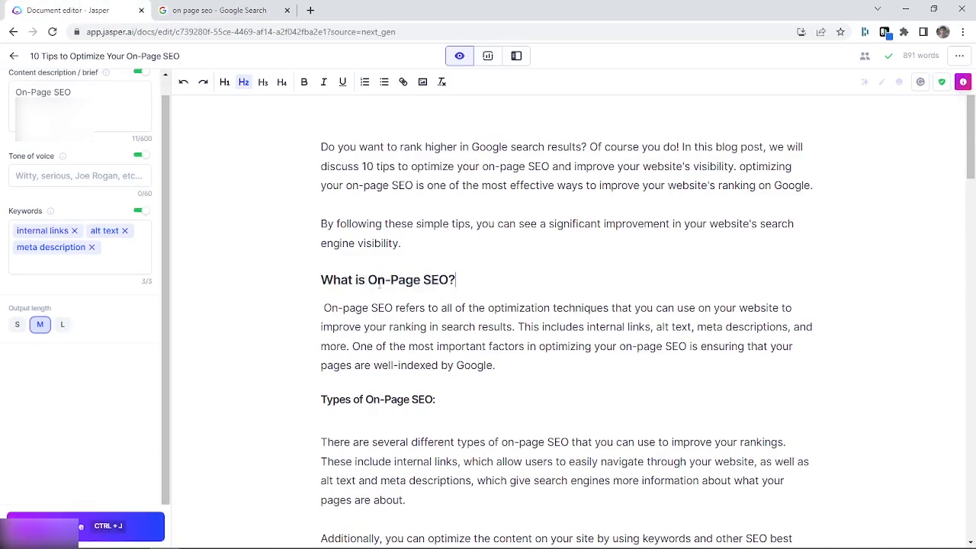